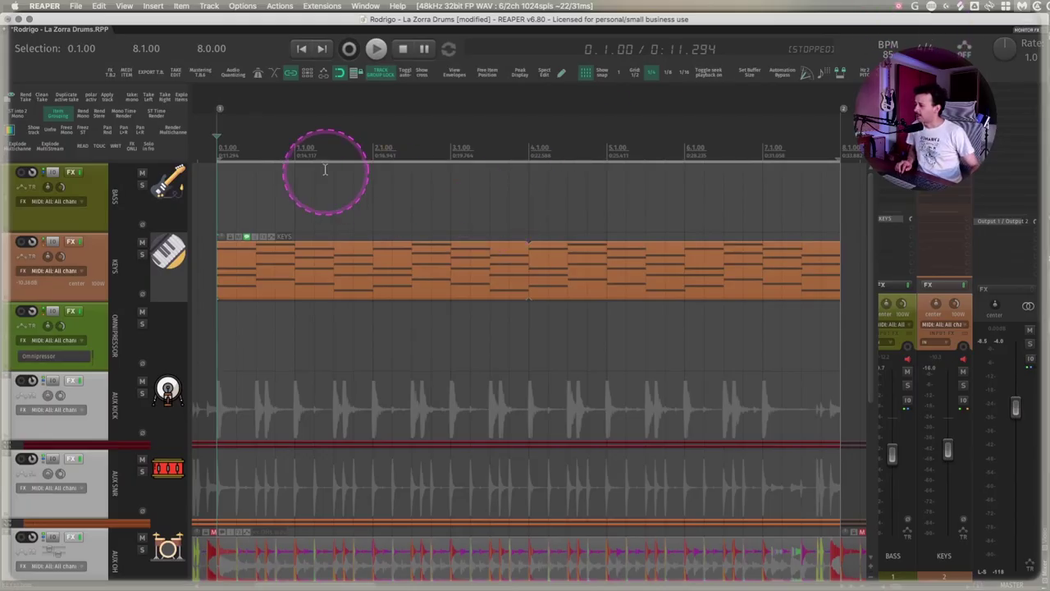
Play back the selected section to hear the KEYS part together with the drums and bass, and stop playback.
key(space)
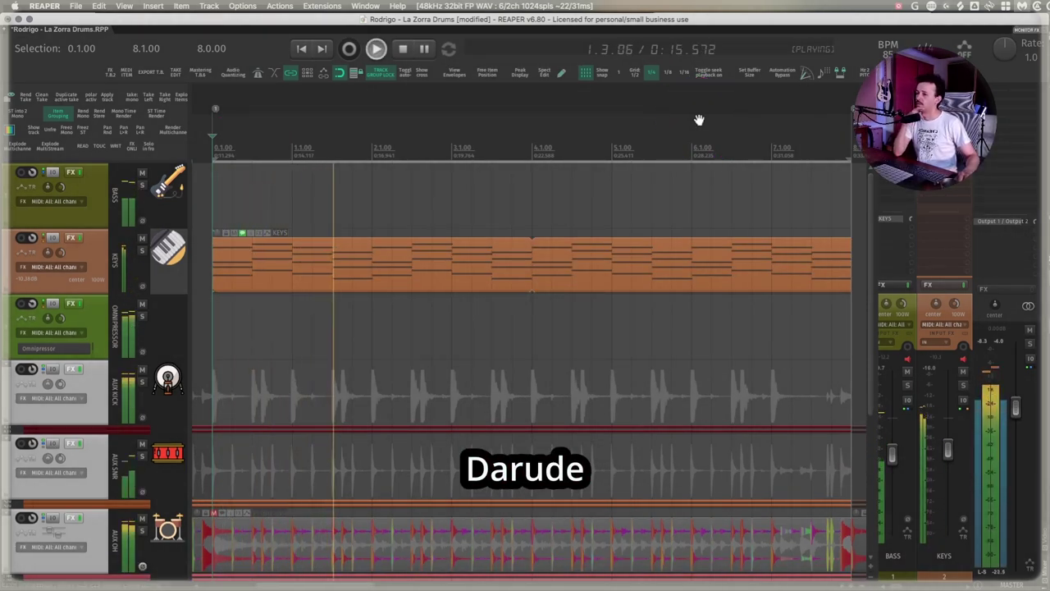
click(811, 129)
drag(875, 197, 902, 188)
click(447, 220)
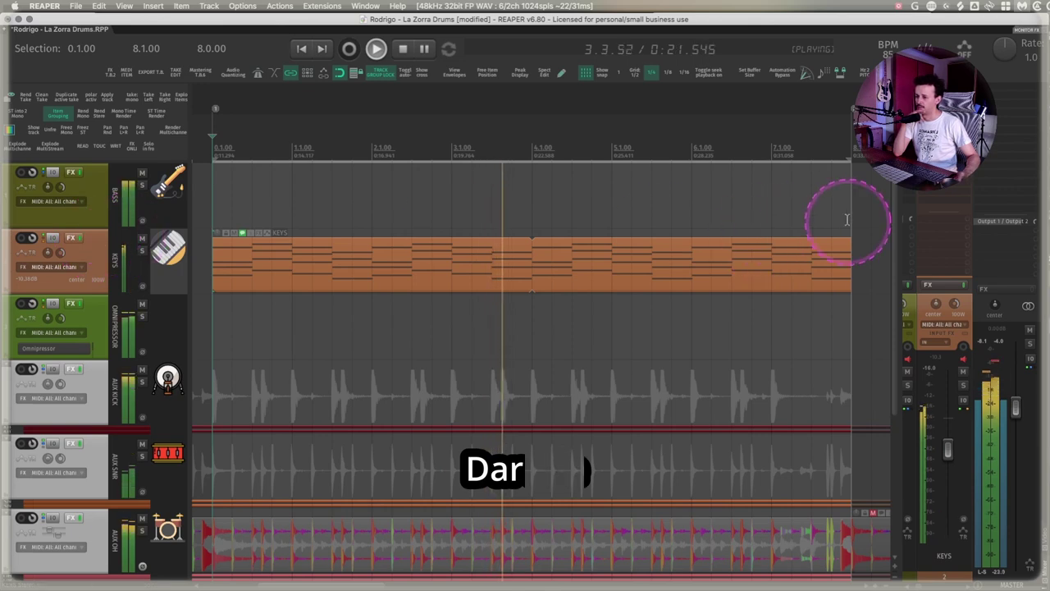
key(space)
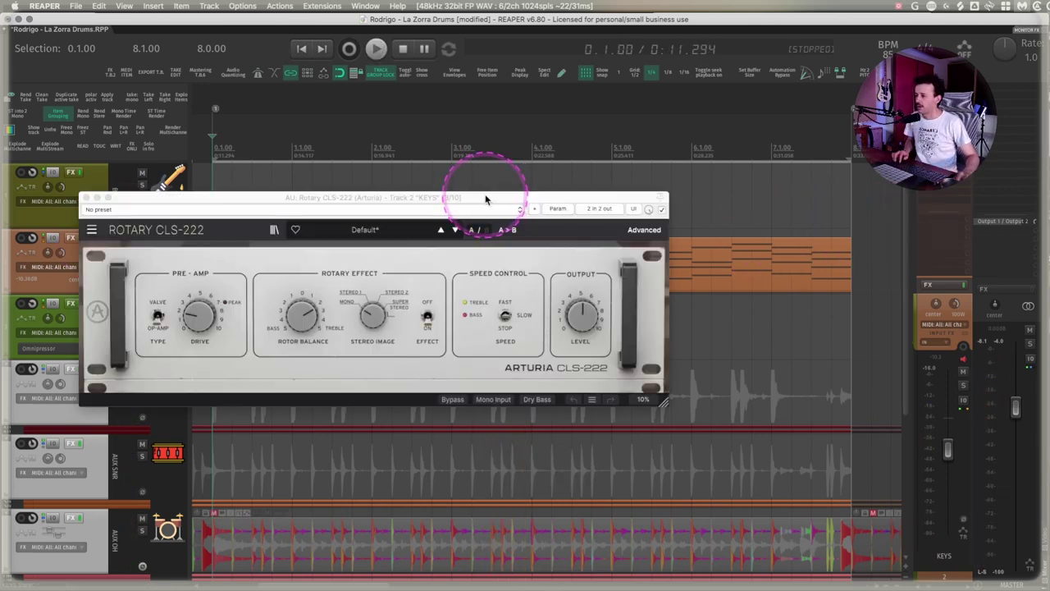
Open the Rotary CLS-222 effect on the KEYS track and enlarge its window.
drag(492, 201, 471, 95)
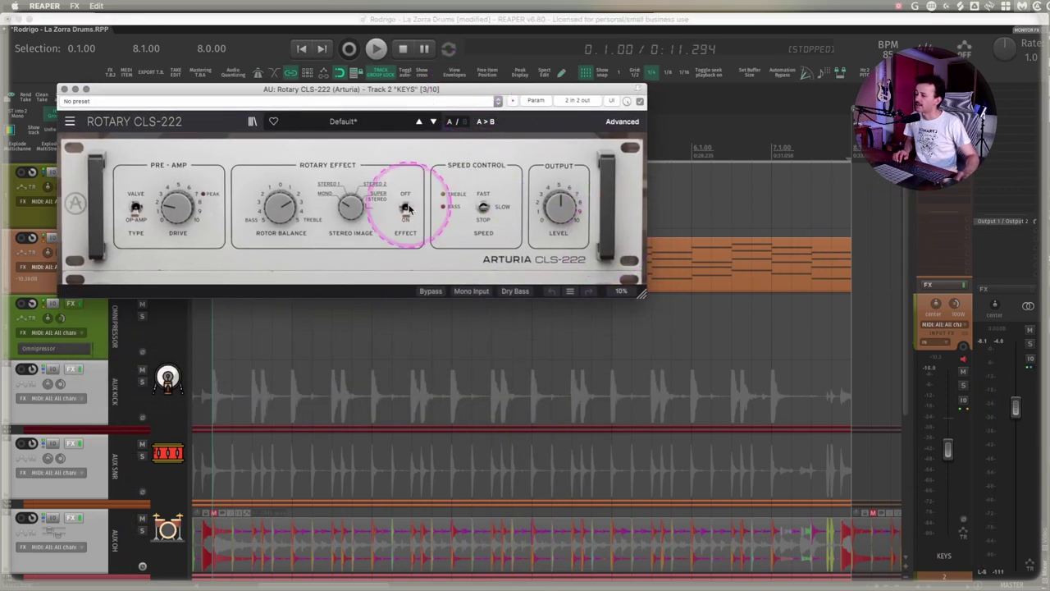
click(70, 122)
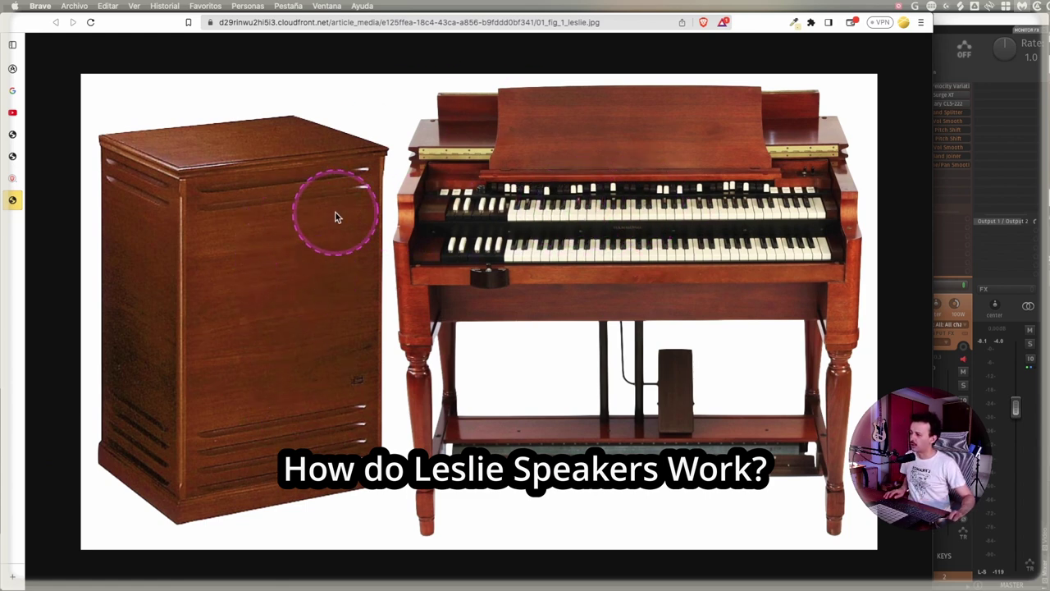
Switch to Brave and examine the Leslie speaker cabinet pictures and the Reverb interview about vintage Leslie guitar tones.
click(12, 135)
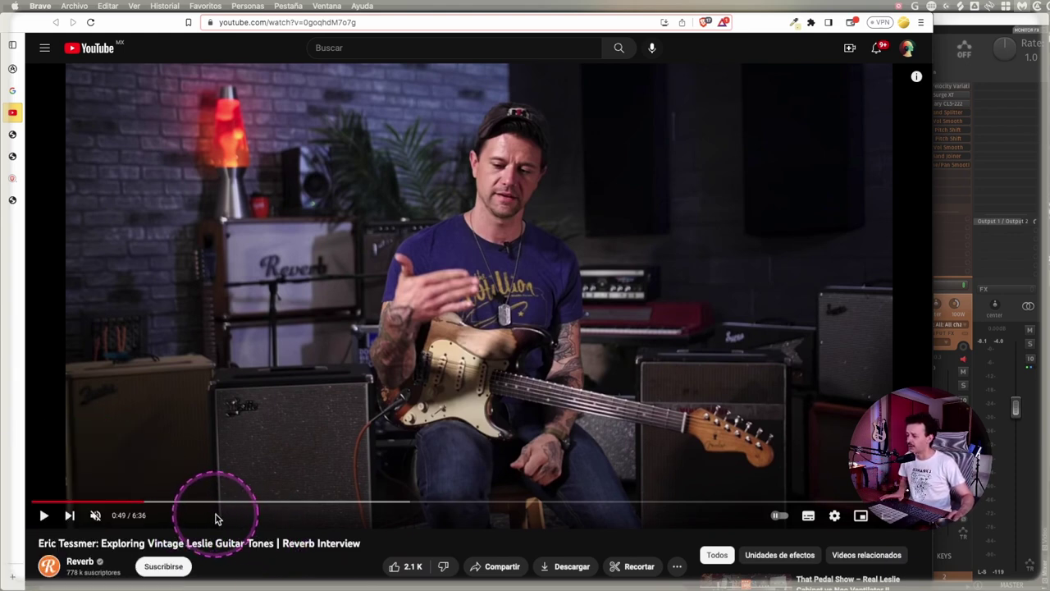
key(space)
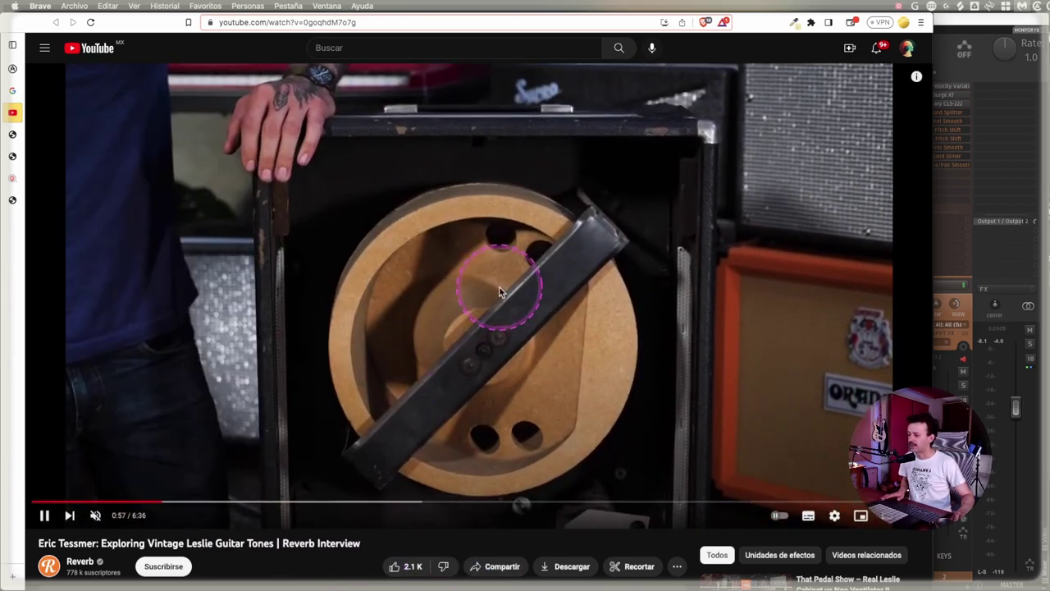
click(490, 403)
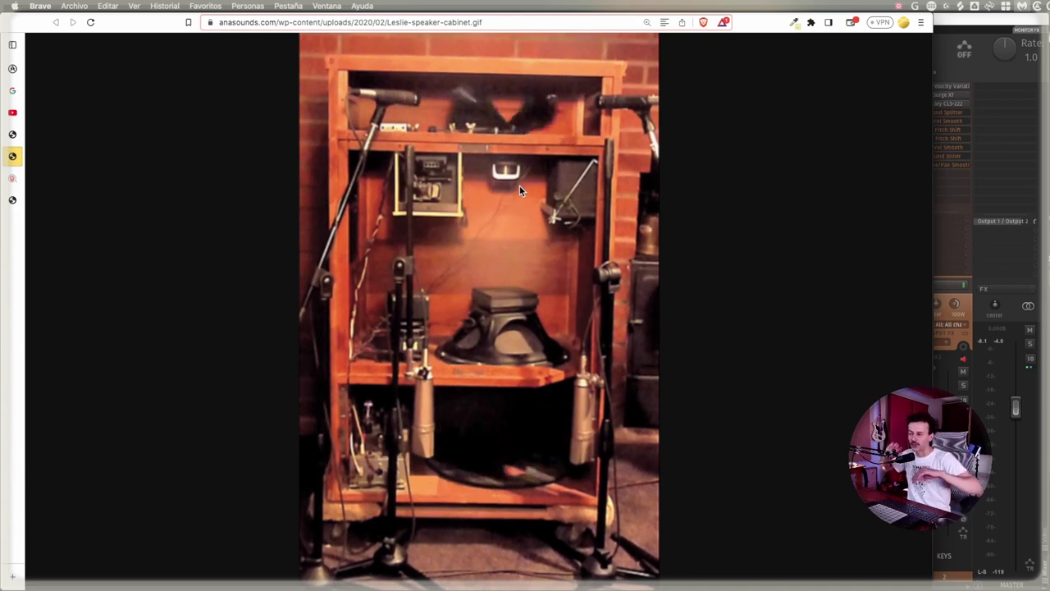
click(427, 253)
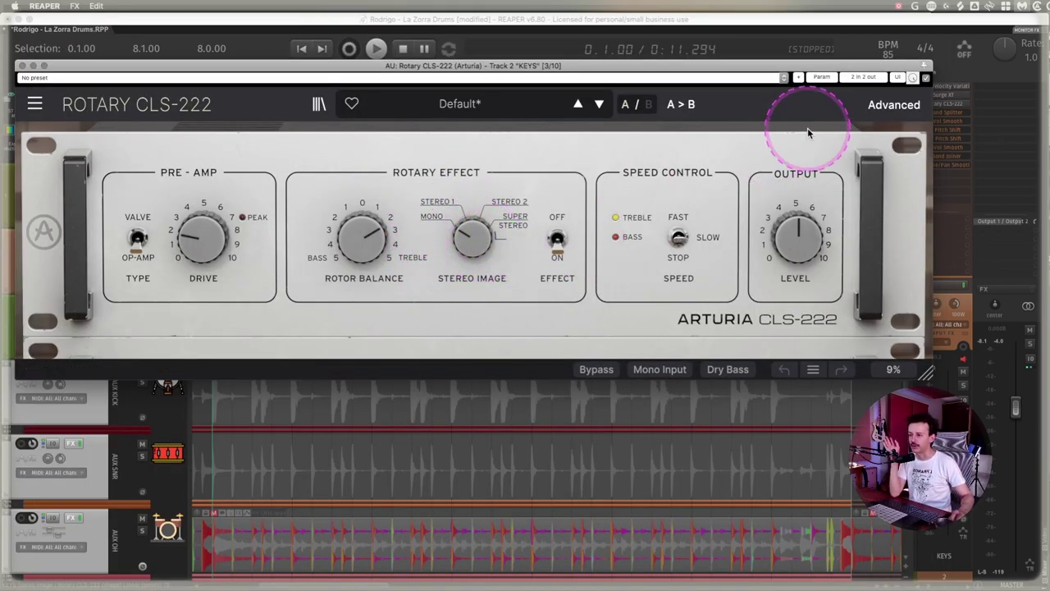
Show the rotary effect's advanced controls and play the KEYS track soloed.
click(890, 104)
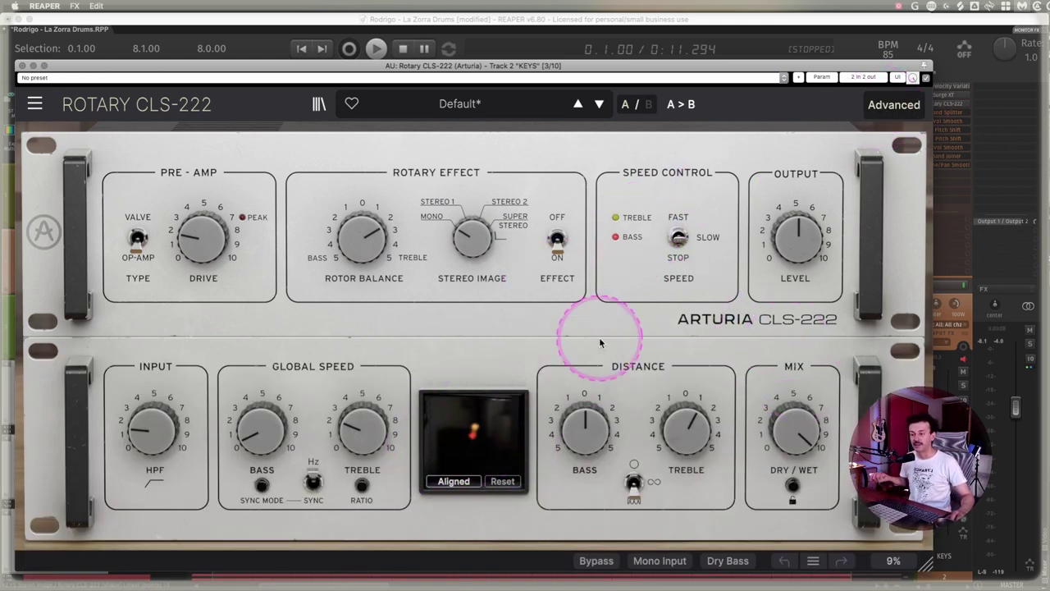
click(968, 309)
key(space)
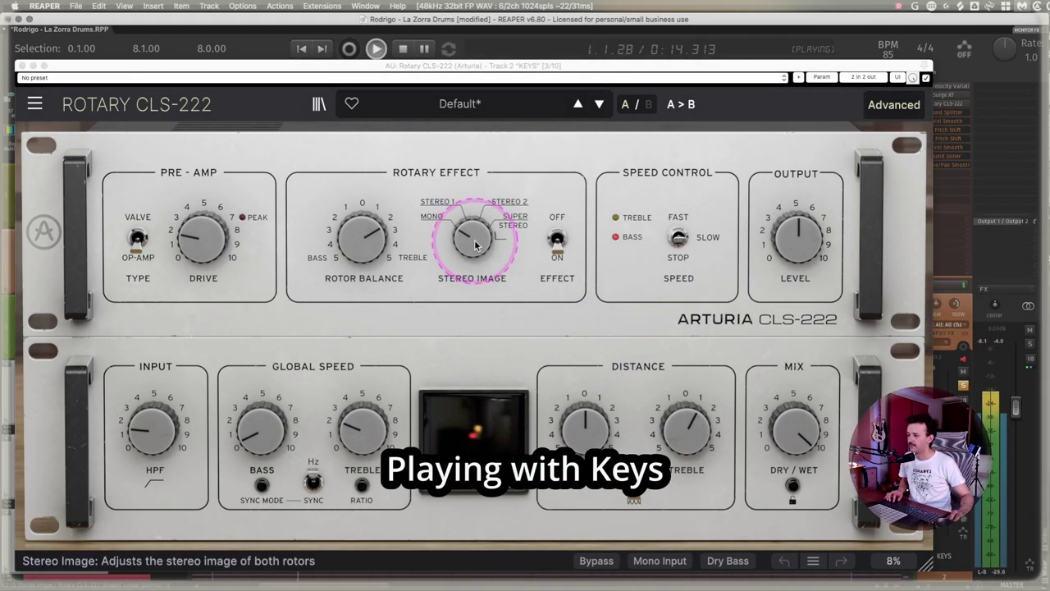
Set the rotary effect's stereo image to Super Stereo while playing the keys.
mouse_move(466, 245)
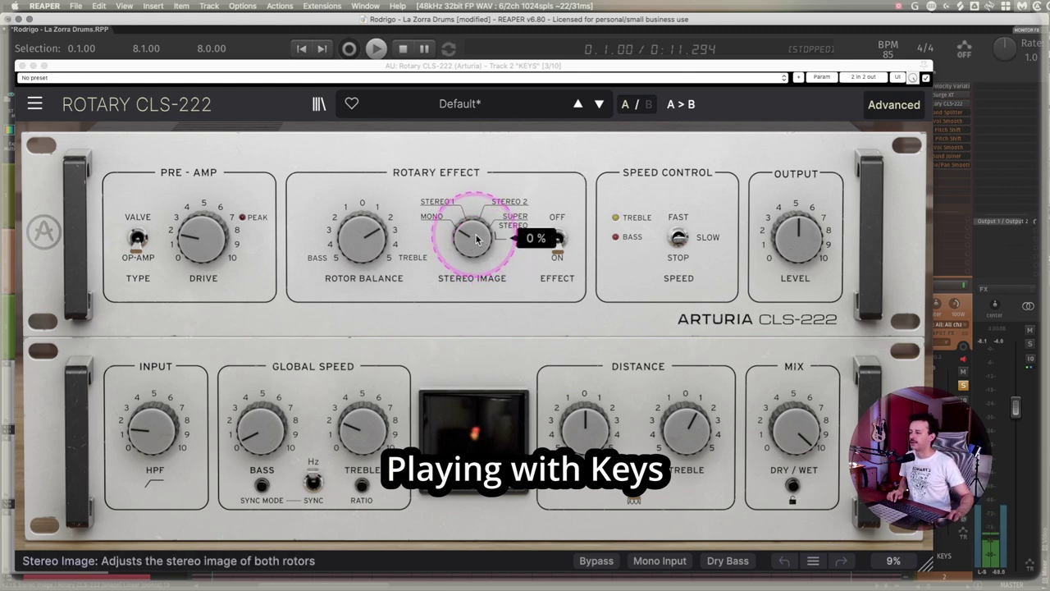
key(space)
drag(471, 240, 464, 115)
key(space)
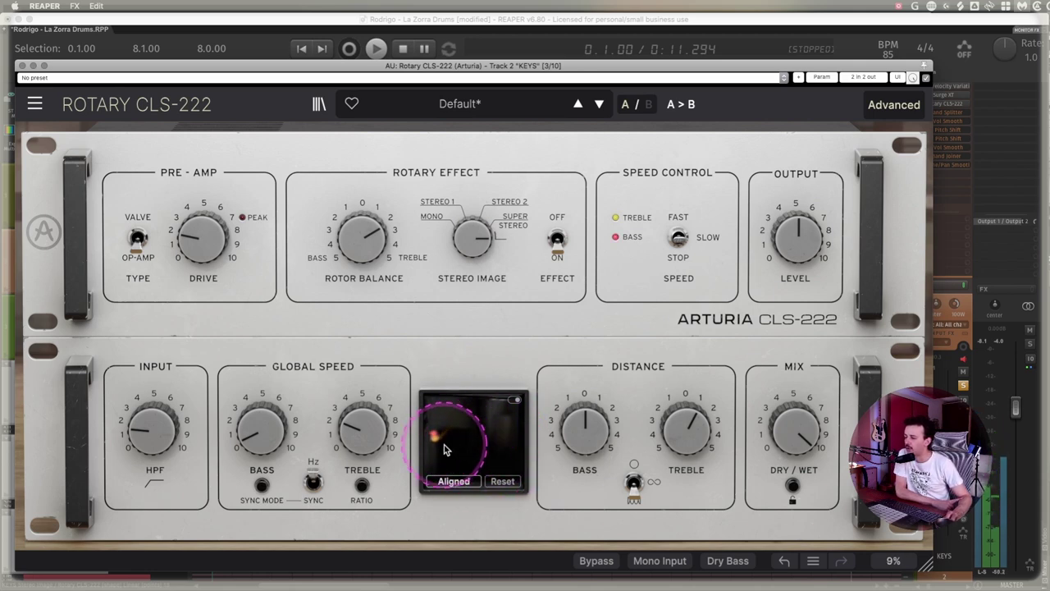
Set the treble rotor speed to 0.600 Hz with centred rotor balance, zero treble distance and a Circle trajectory, and play the keys.
drag(362, 429, 361, 420)
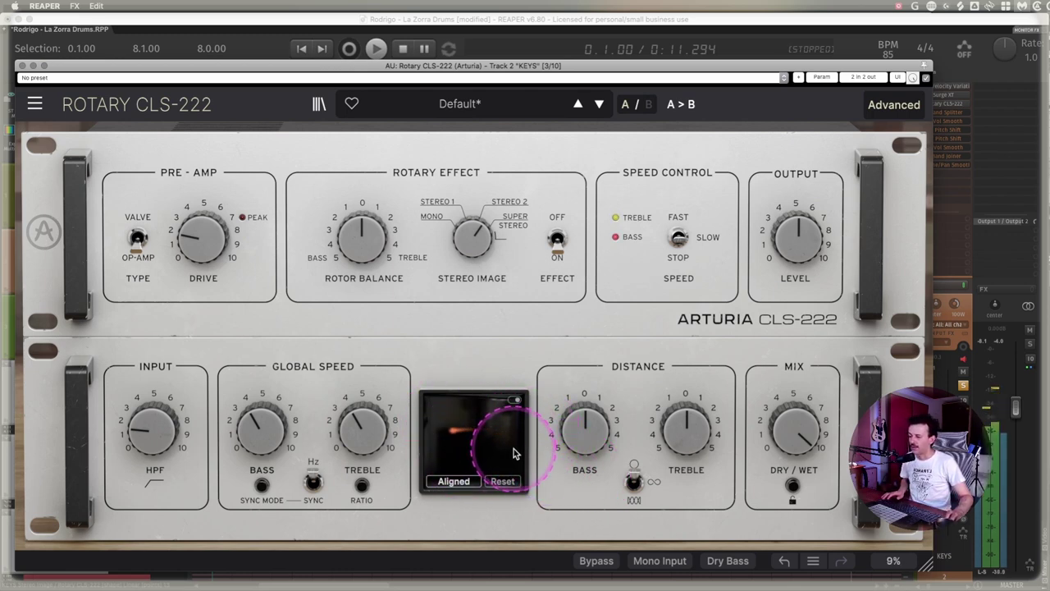
key(space)
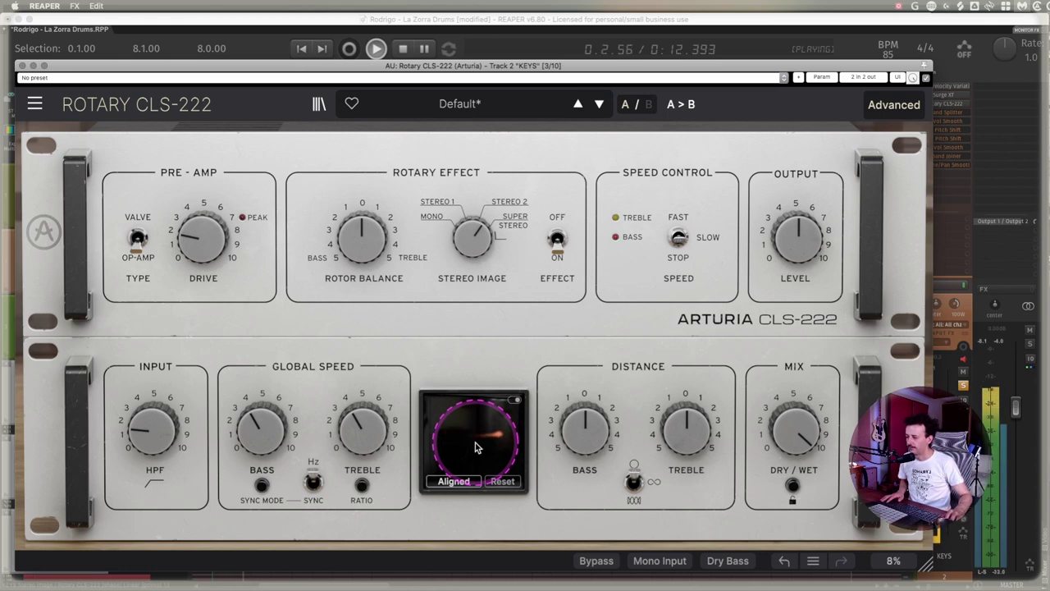
key(space)
Try a treble rotor speed of 1.53 Hz during playback and reduce it to 0.923 Hz.
mouse_move(361, 429)
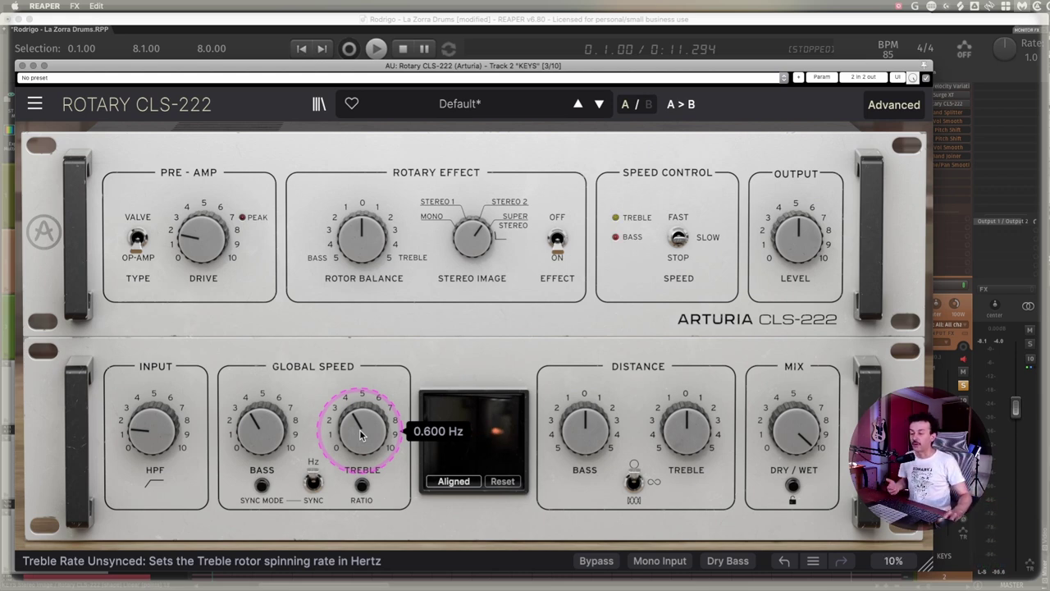
key(space)
drag(361, 435, 358, 379)
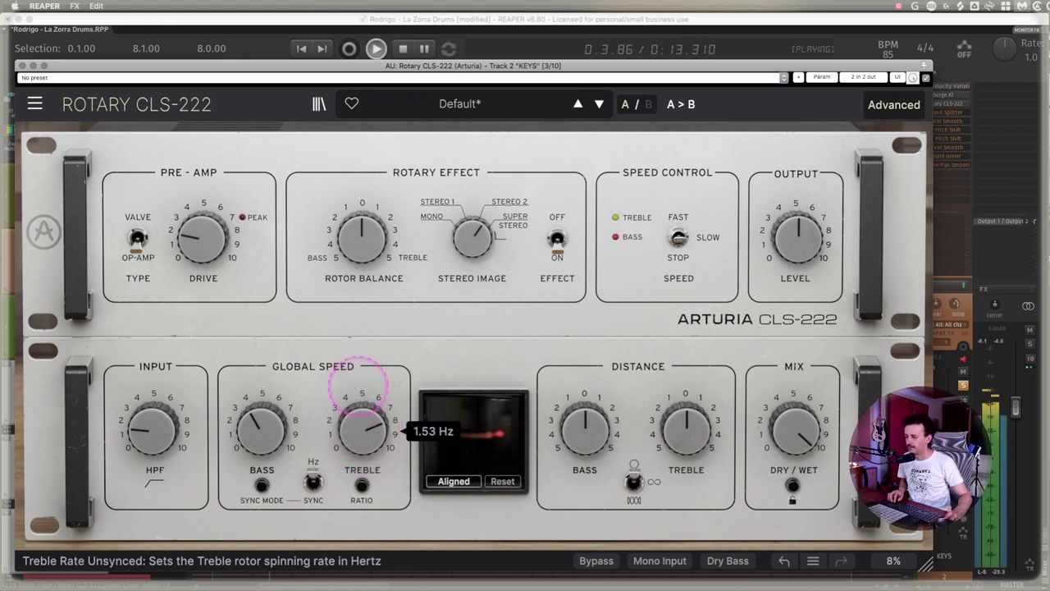
mouse_move(360, 437)
mouse_down()
mouse_move(359, 383)
mouse_move(359, 439)
mouse_up()
key(space)
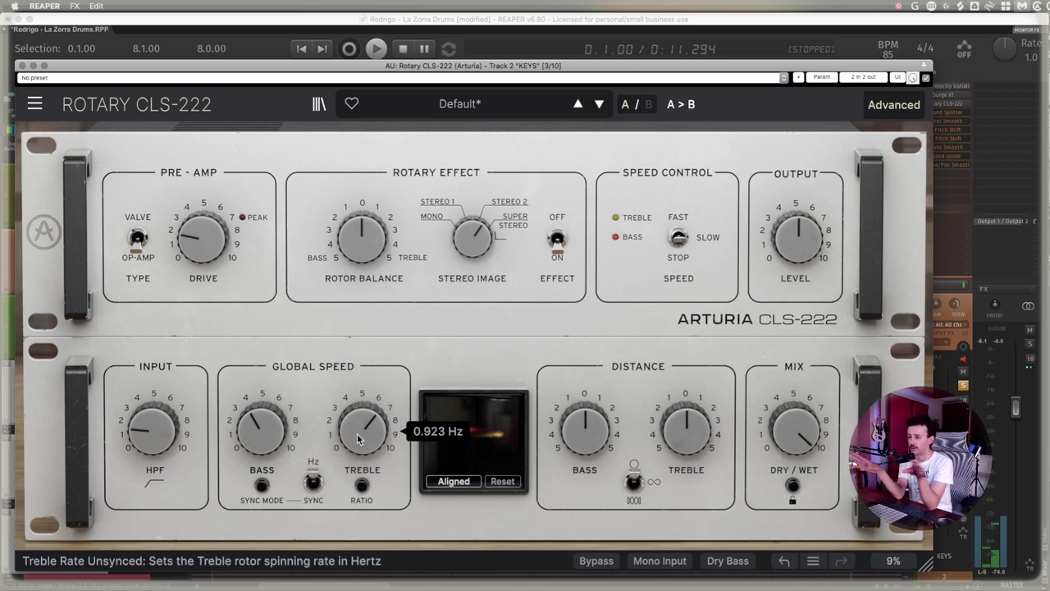
Lower the bass rotor speed to about 3 and the treble rotor speed to just under 4, and play the keys.
click(258, 428)
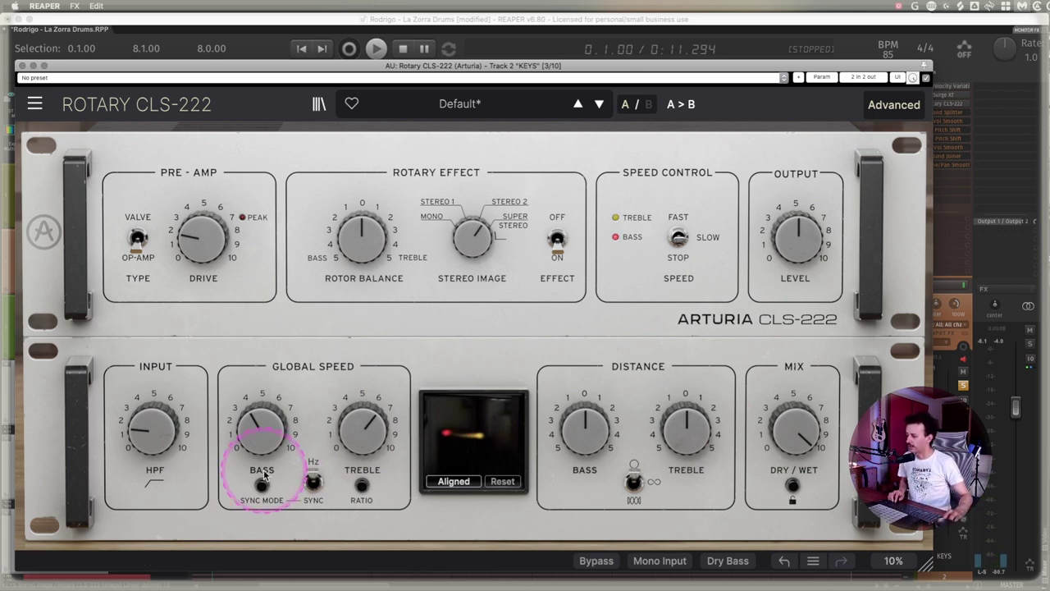
click(312, 440)
click(361, 425)
click(367, 427)
drag(357, 418, 355, 450)
drag(260, 425, 257, 441)
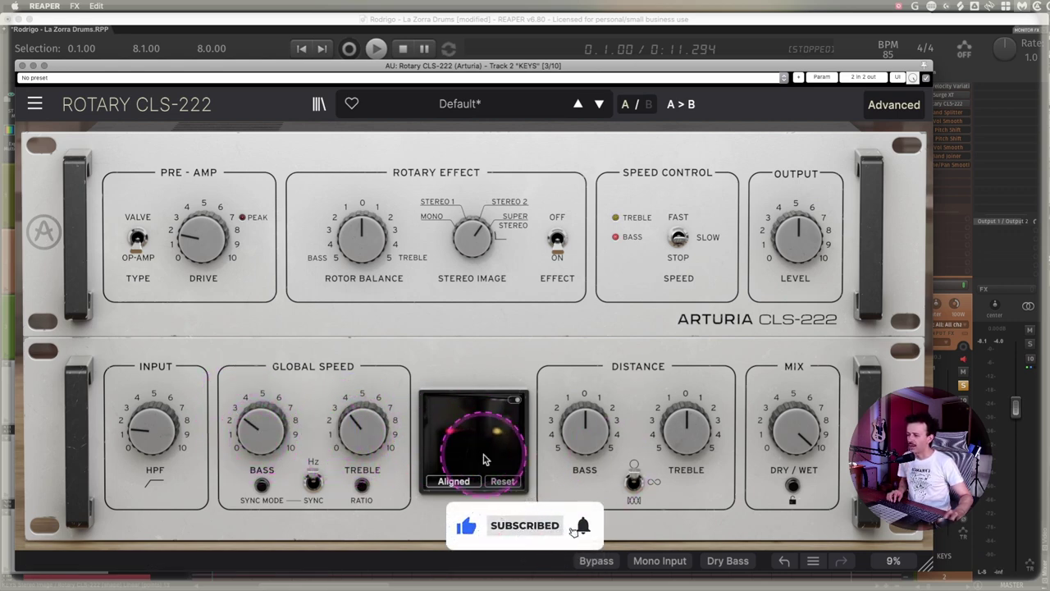
key(space)
Raise the treble distance to its positive maximum and play the keys to hear it.
click(686, 436)
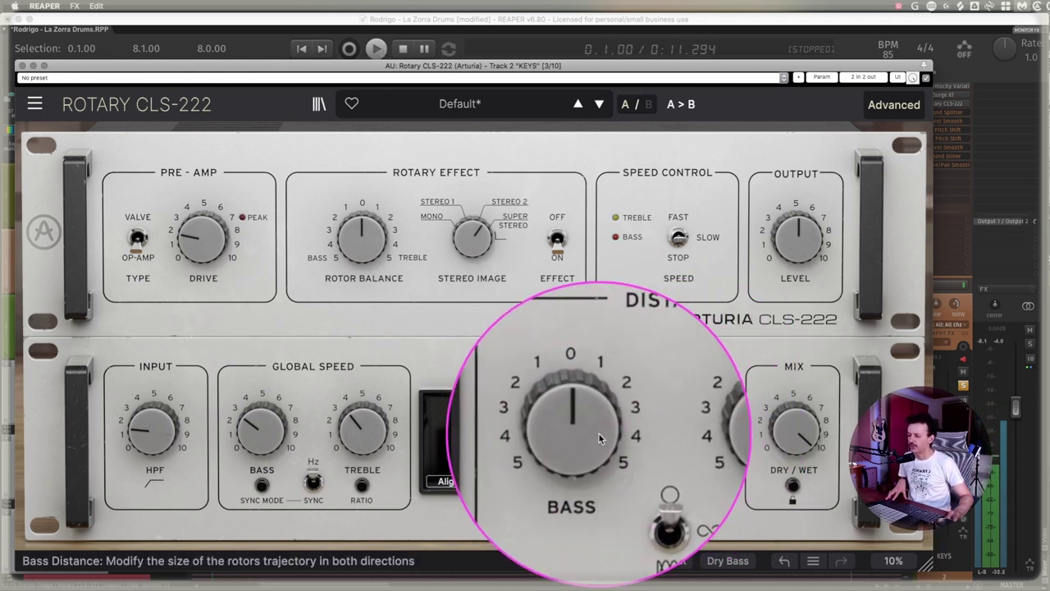
mouse_move(677, 435)
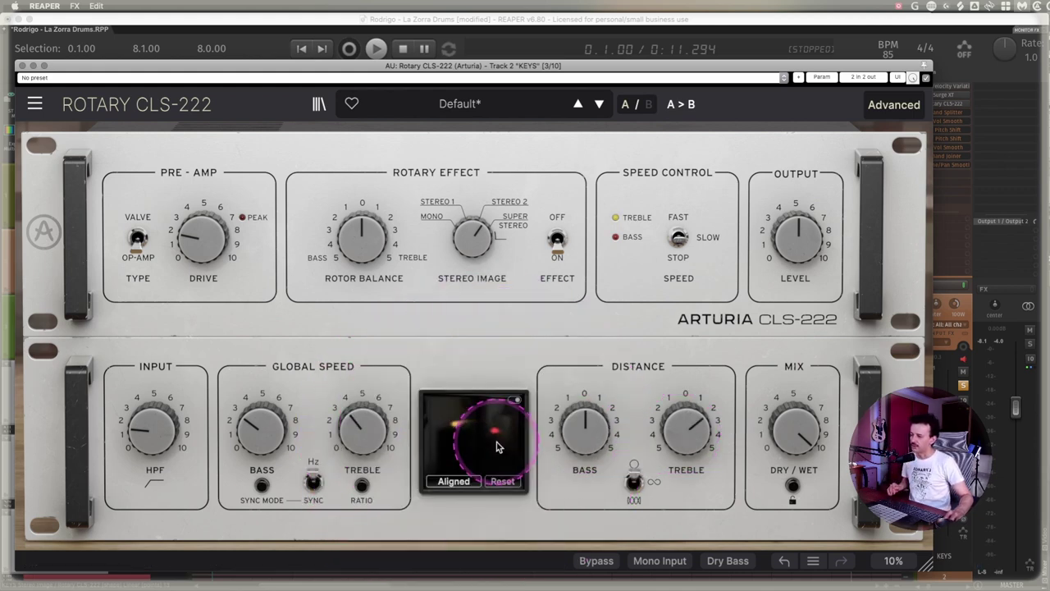
drag(696, 429, 678, 377)
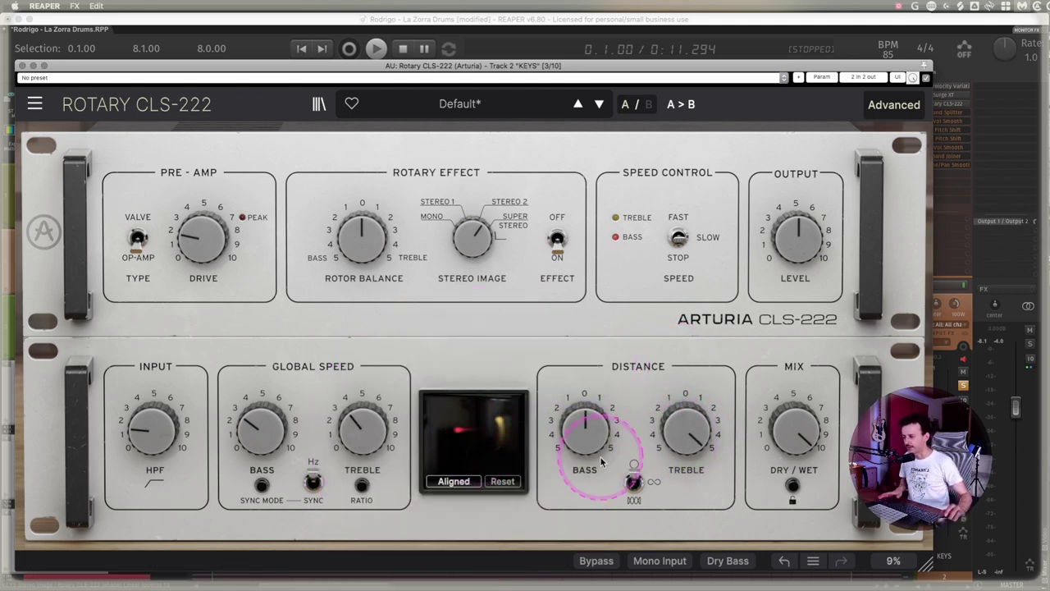
key(space)
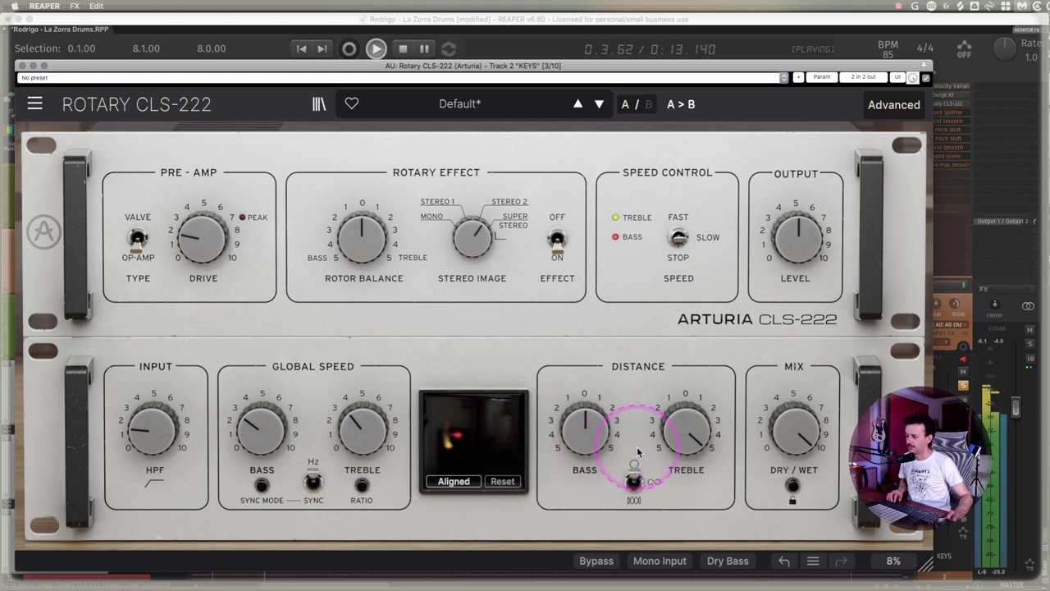
key(space)
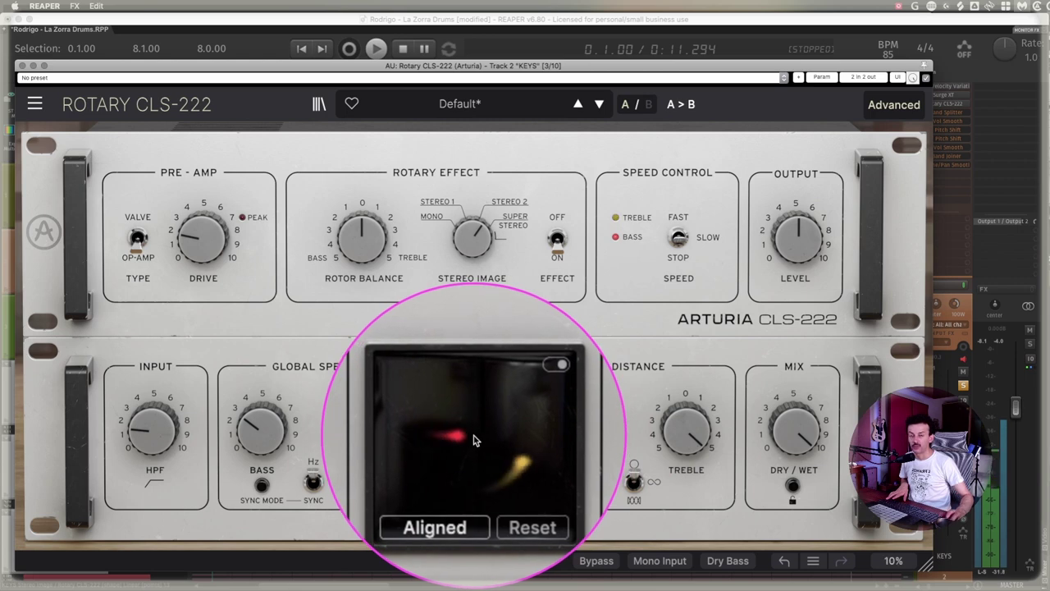
Set the treble distance to 77 %, compare the Horizontal 8 and Comb trajectories during playback, and keep Horizontal 8.
drag(686, 428, 681, 480)
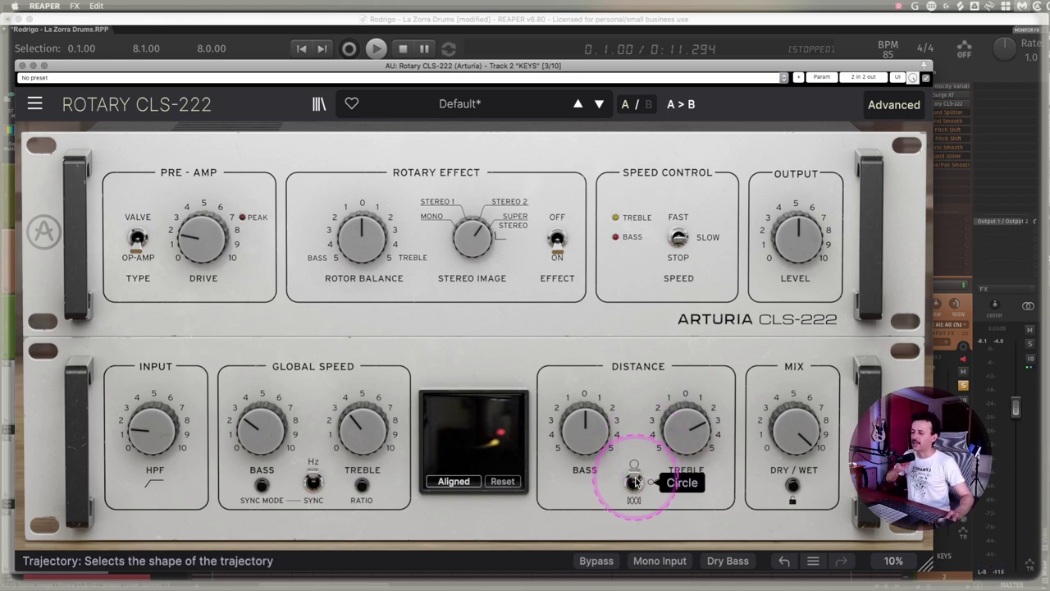
drag(686, 429, 687, 434)
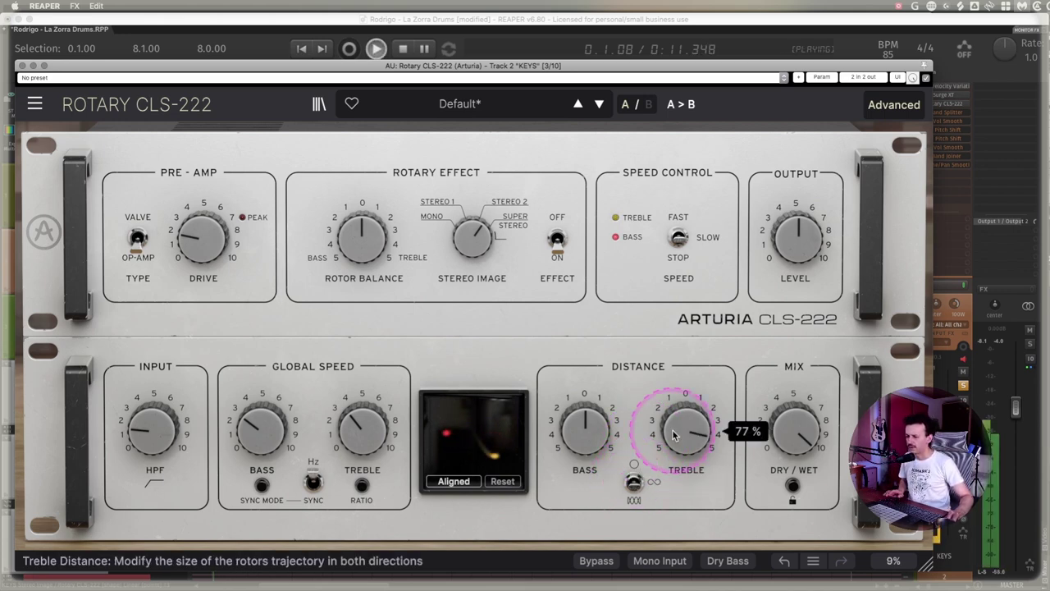
key(space)
click(634, 483)
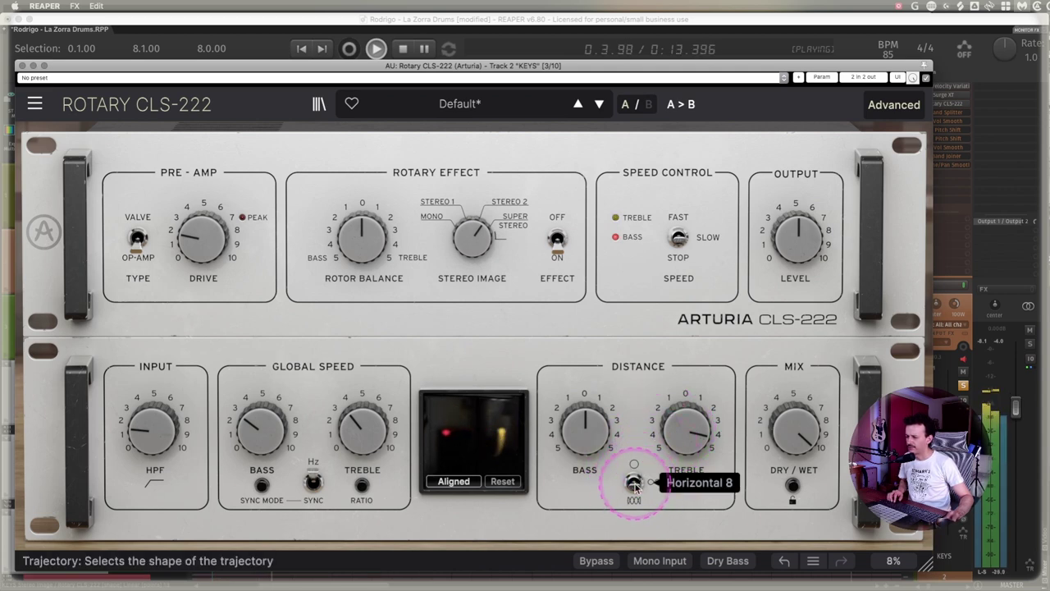
click(636, 496)
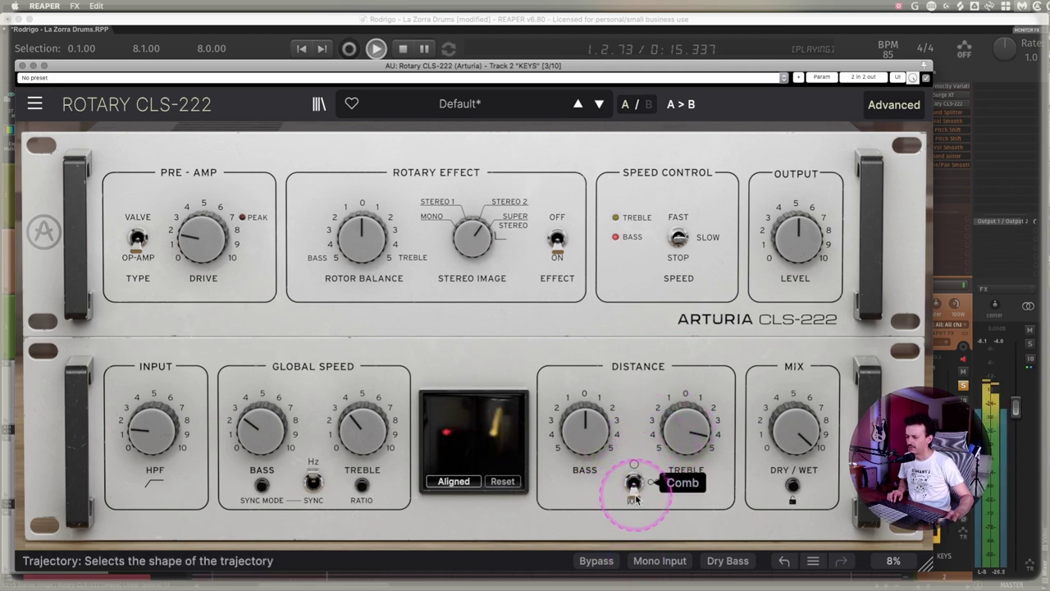
click(635, 494)
Reduce the treble distance to about 2, lower the bass rotor speed to 0.276 Hz and slightly slow the treble rotor.
drag(630, 307, 631, 359)
drag(689, 433, 690, 459)
drag(281, 446, 279, 455)
drag(362, 425, 366, 439)
key(space)
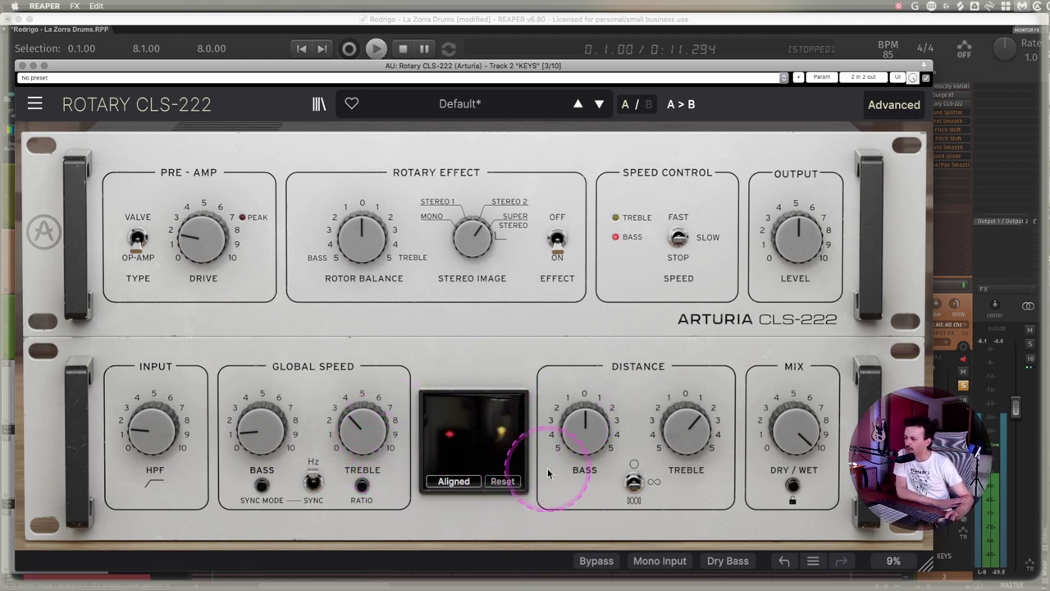
Slightly reduce the treble distance and treble rotor speed, and raise the input high-pass filter a little.
drag(686, 425, 687, 433)
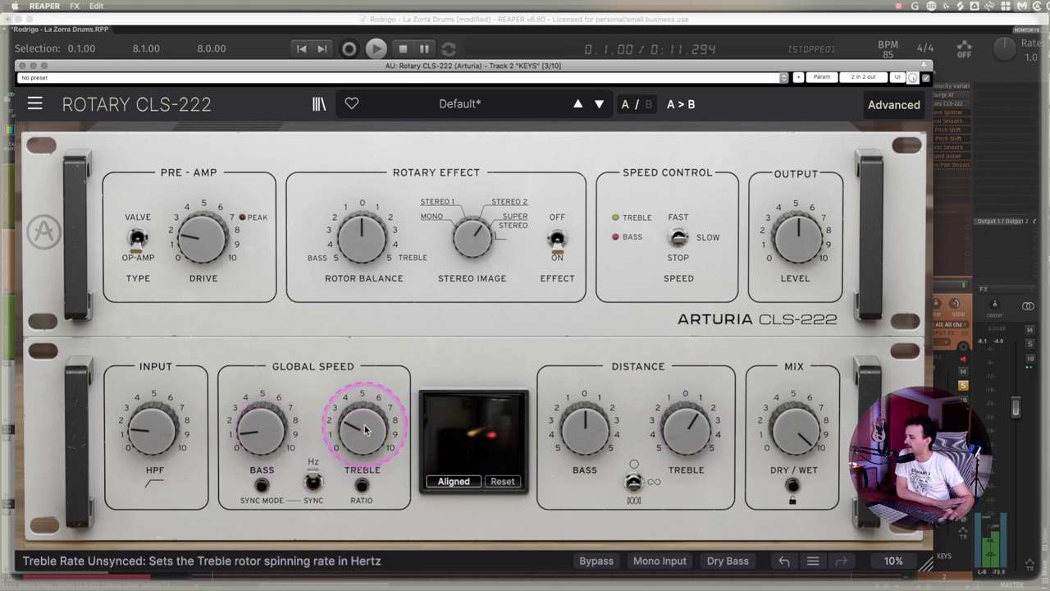
drag(359, 432, 371, 448)
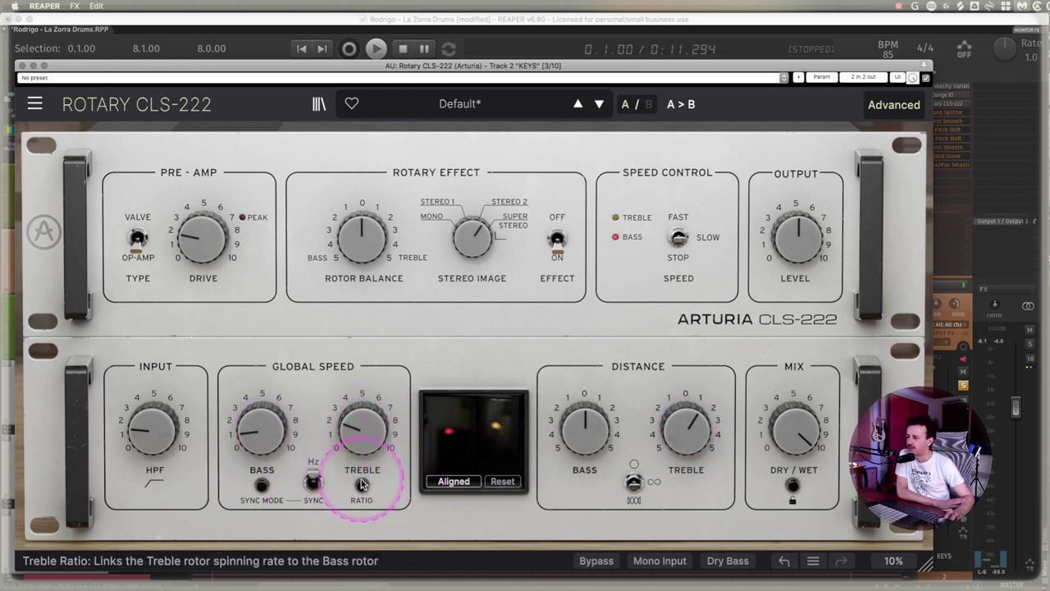
drag(469, 246, 471, 233)
drag(148, 421, 148, 429)
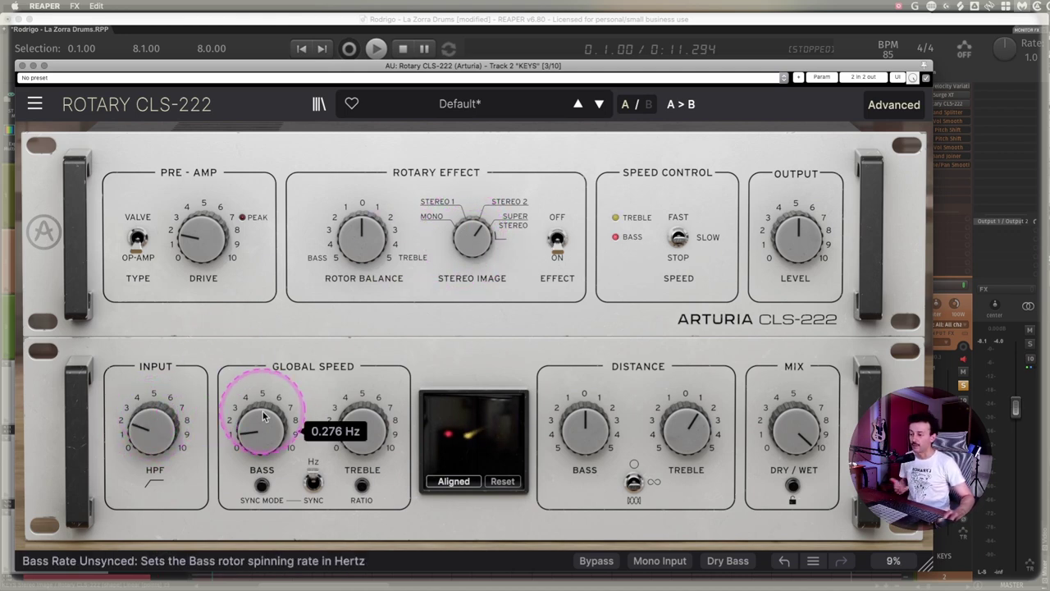
Switch the rotor speed to another position and return it to Slow.
click(679, 238)
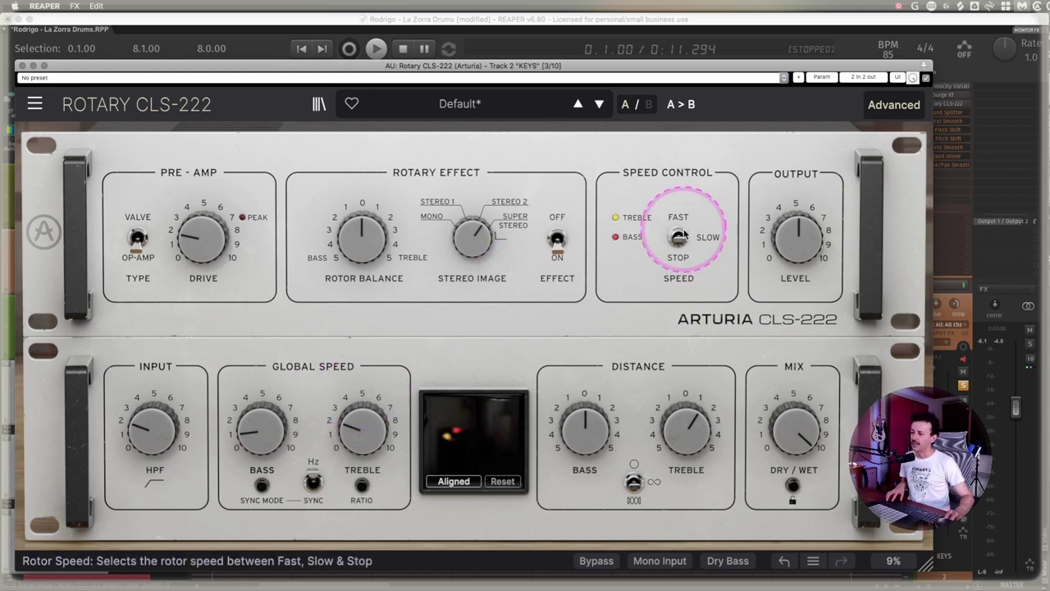
click(679, 238)
click(678, 238)
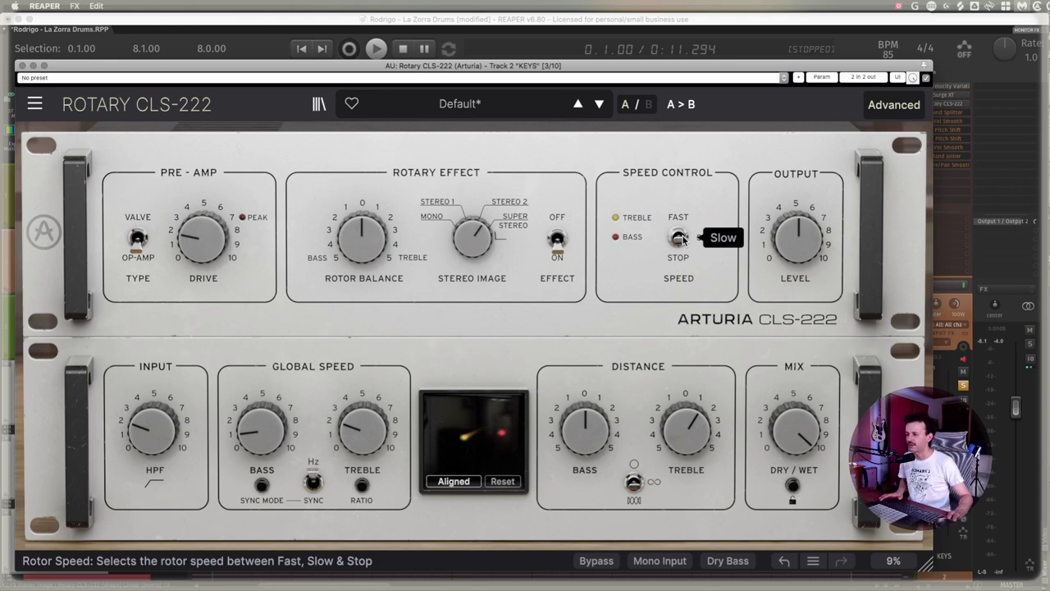
Start playback, set the rotor speed to Fast, raise the treble and bass rotor speeds to maximum, and lower the stereo image to Mono.
key(space)
drag(681, 236, 680, 164)
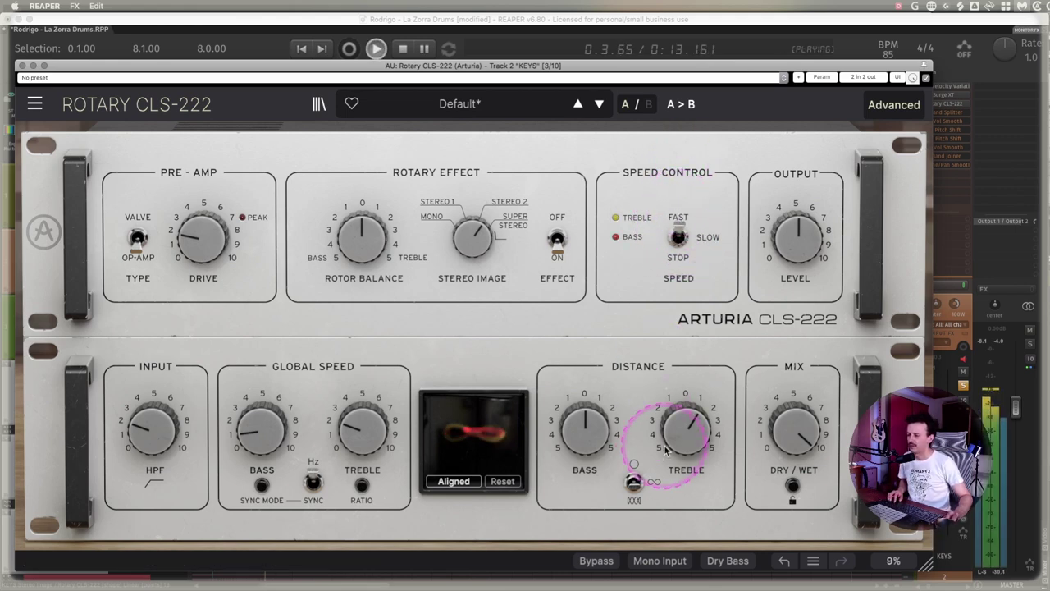
drag(364, 428, 443, 349)
drag(480, 232, 476, 246)
drag(292, 419, 262, 251)
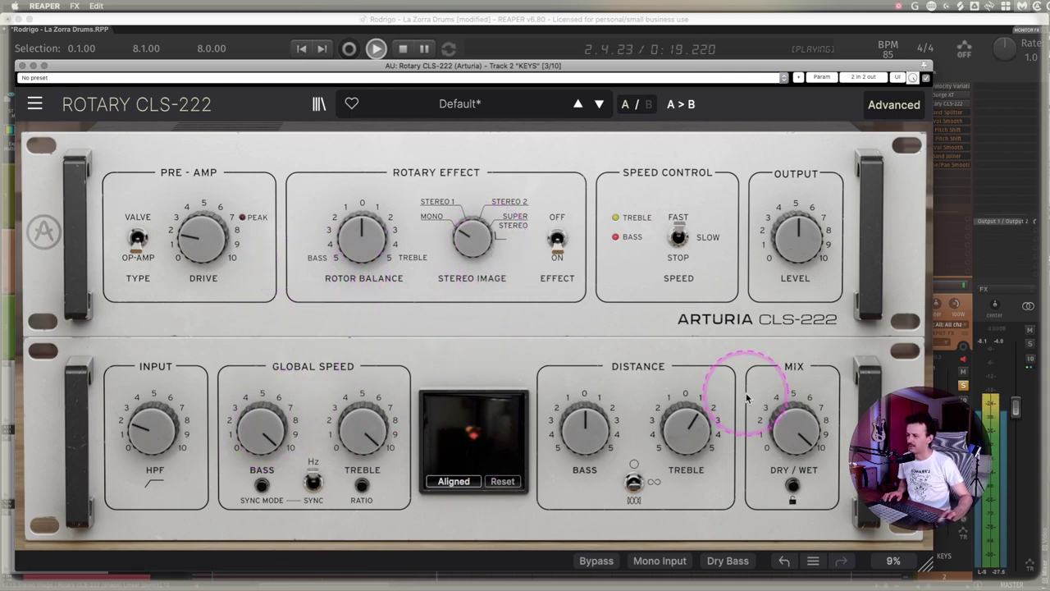
Raise the bass and treble distances to 100 %, select the Comb trajectory, and stop playback after listening.
drag(586, 423, 586, 295)
drag(686, 425, 694, 328)
drag(634, 486, 637, 508)
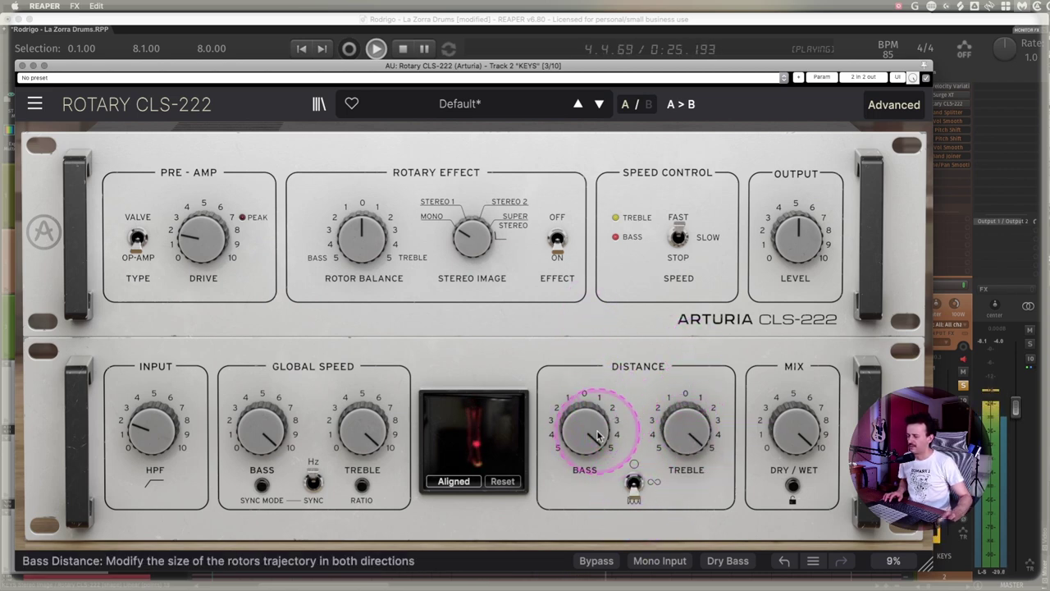
key(space)
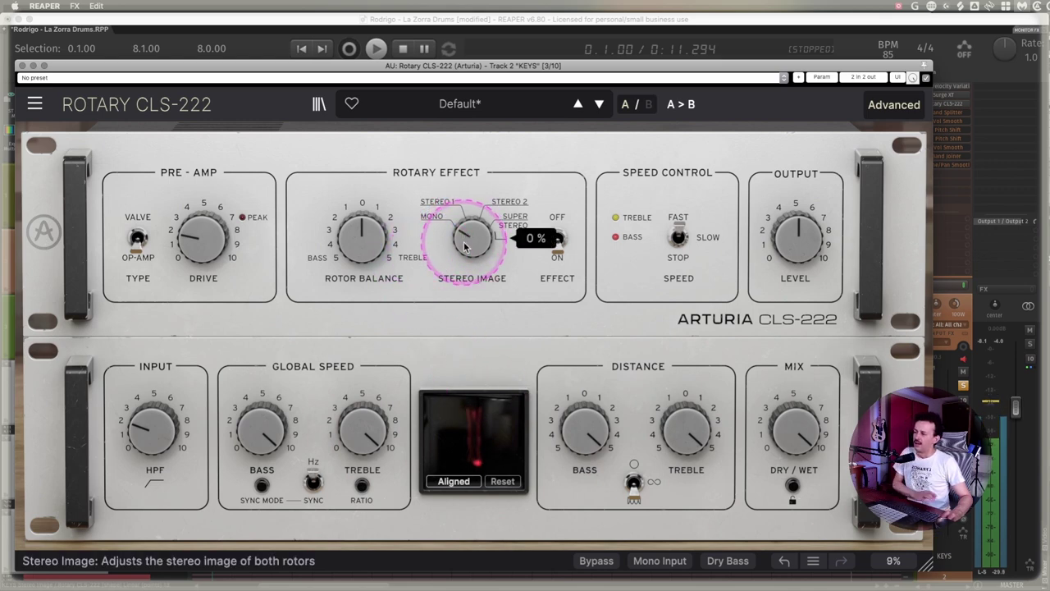
Reset the rotor distances and global speeds, set the bass distance to about 1, and return the rotor speed to Slow.
double_click(586, 434)
double_click(696, 438)
drag(578, 422, 581, 414)
click(678, 236)
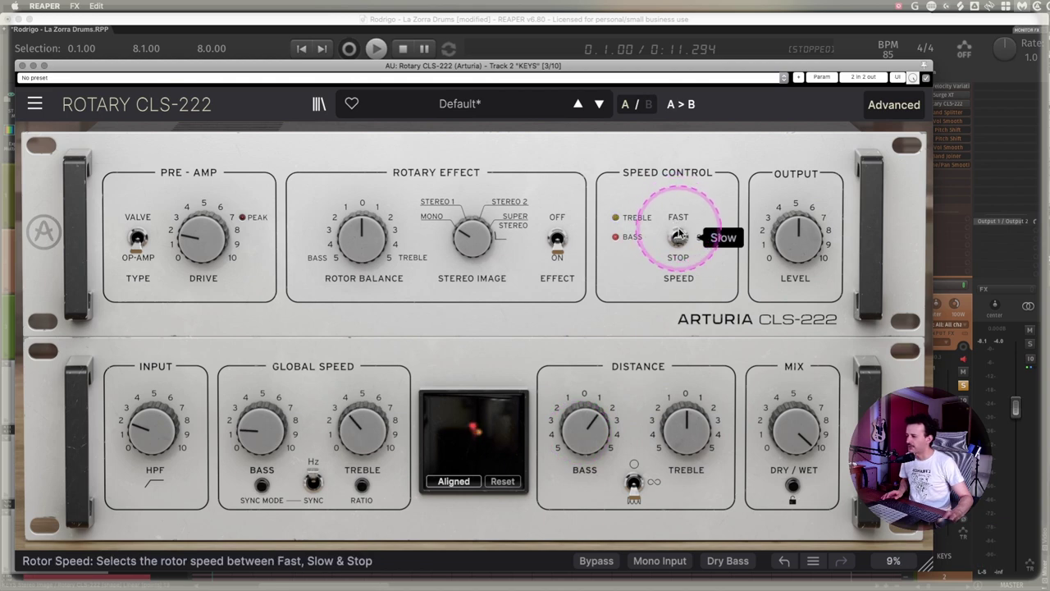
Raise the stereo image to slightly above 86 %, close to Super Stereo.
click(613, 232)
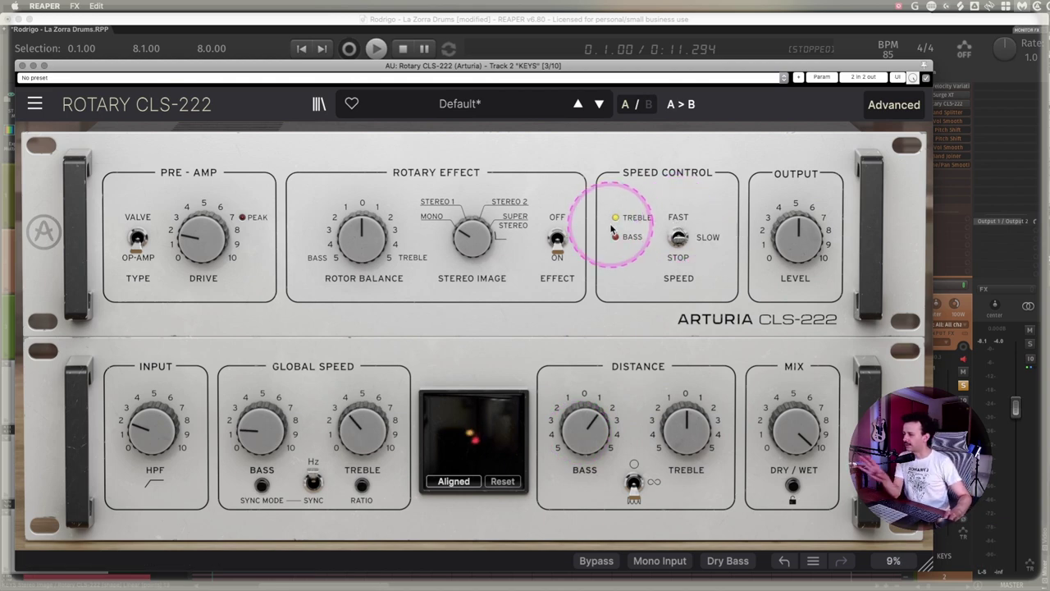
drag(472, 236, 471, 141)
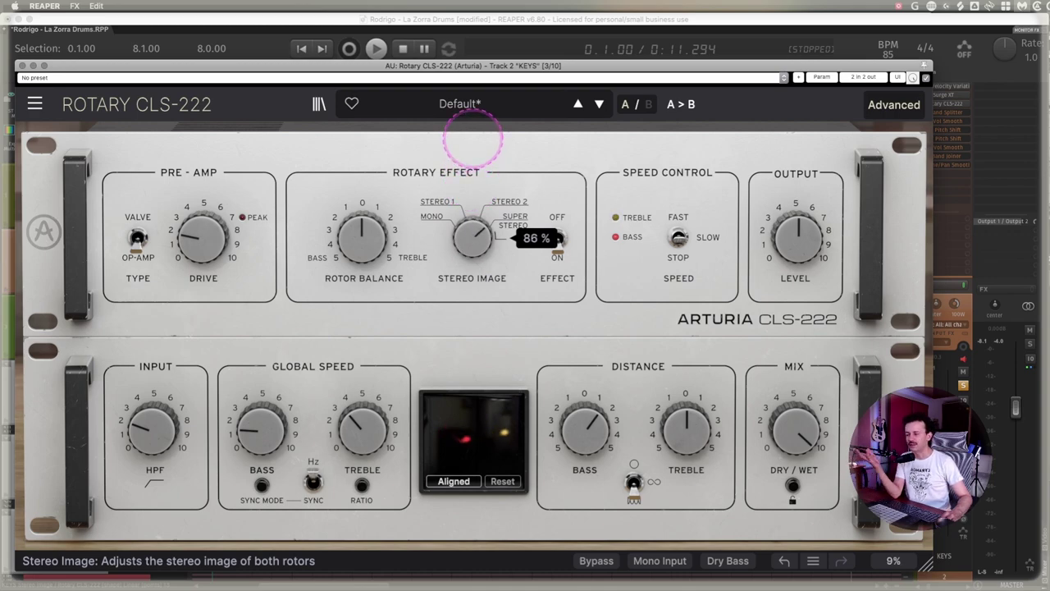
drag(472, 140, 464, 106)
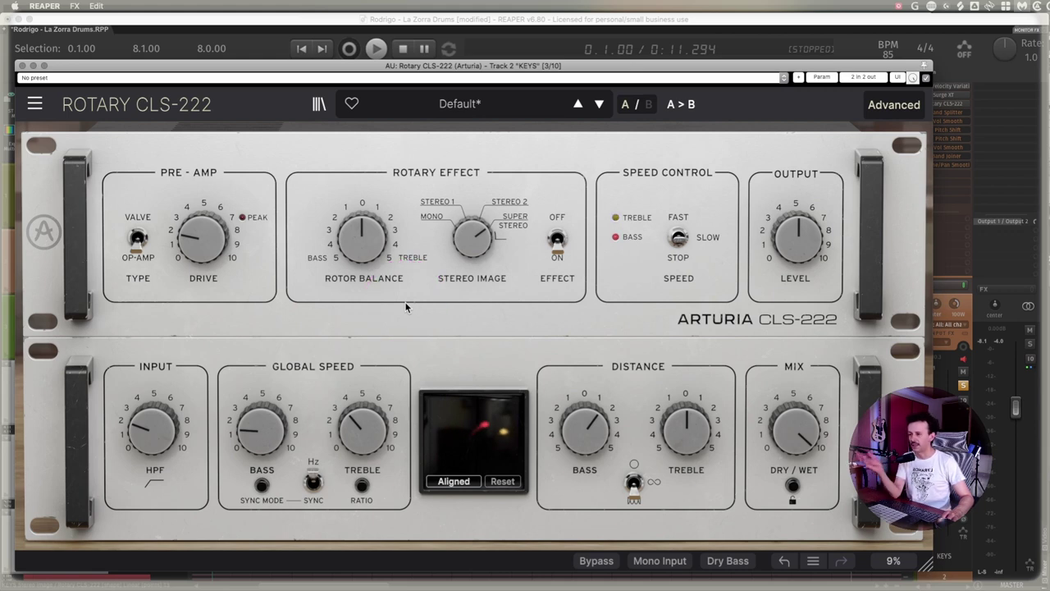
Close the rotary effect's window and open the 3-Band Splitter in the KEYS chain, placing its window over the arrangement.
click(23, 65)
right_click(945, 115)
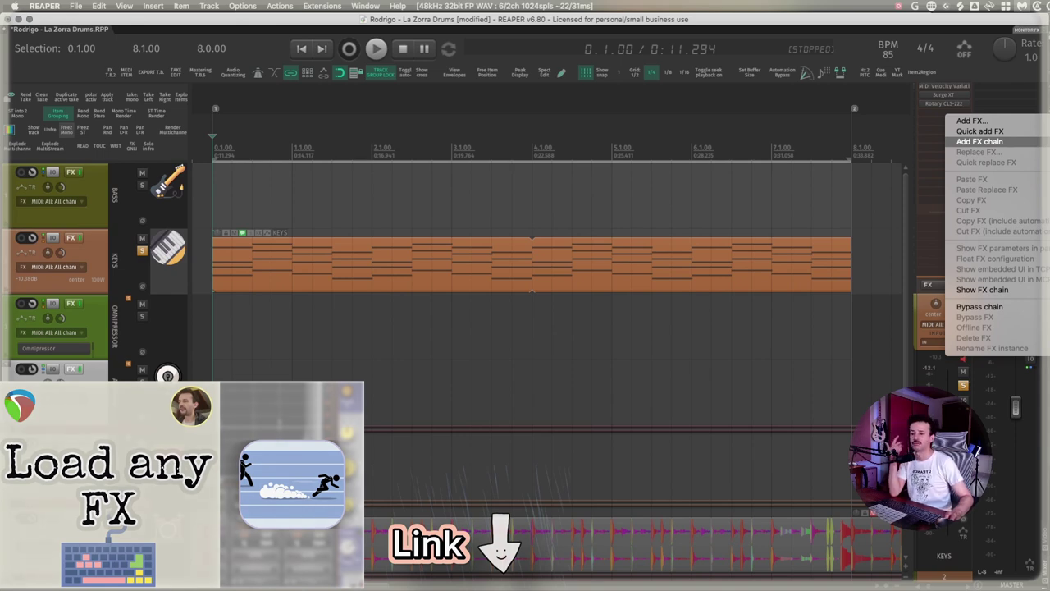
click(939, 108)
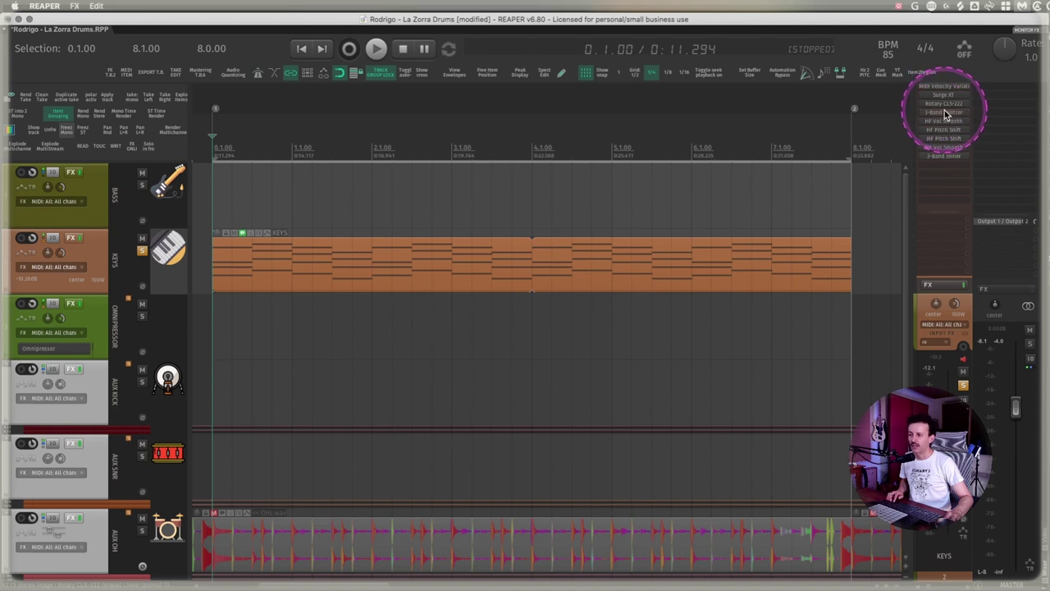
click(944, 110)
drag(300, 511, 439, 58)
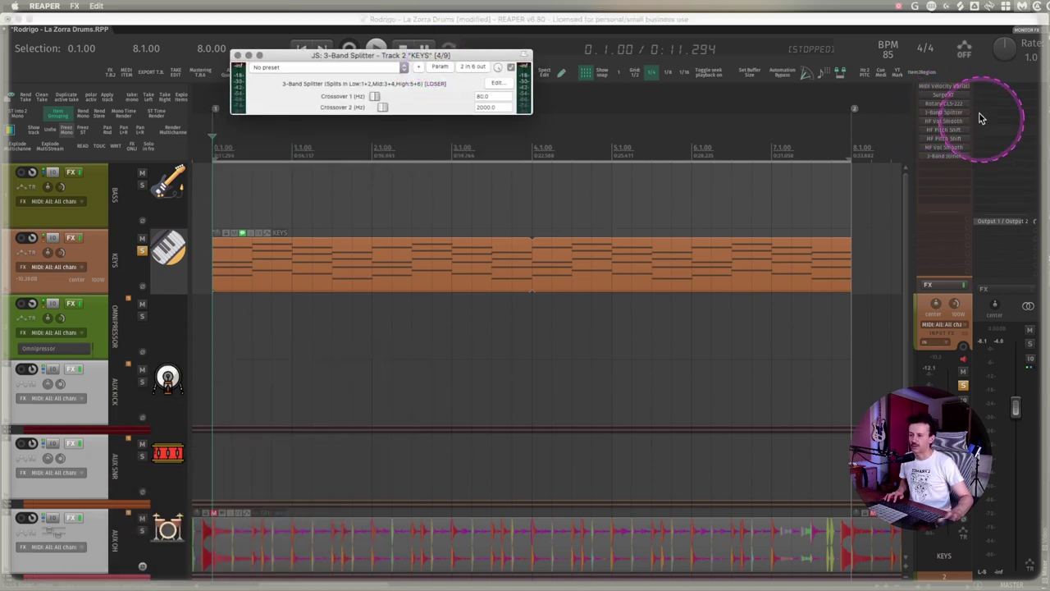
Open the HF Vol Smooth and HF Pitch Shift effects, arrange them below the splitter, and check the pitch shifter's pin routing.
click(943, 138)
drag(417, 189, 431, 192)
click(944, 131)
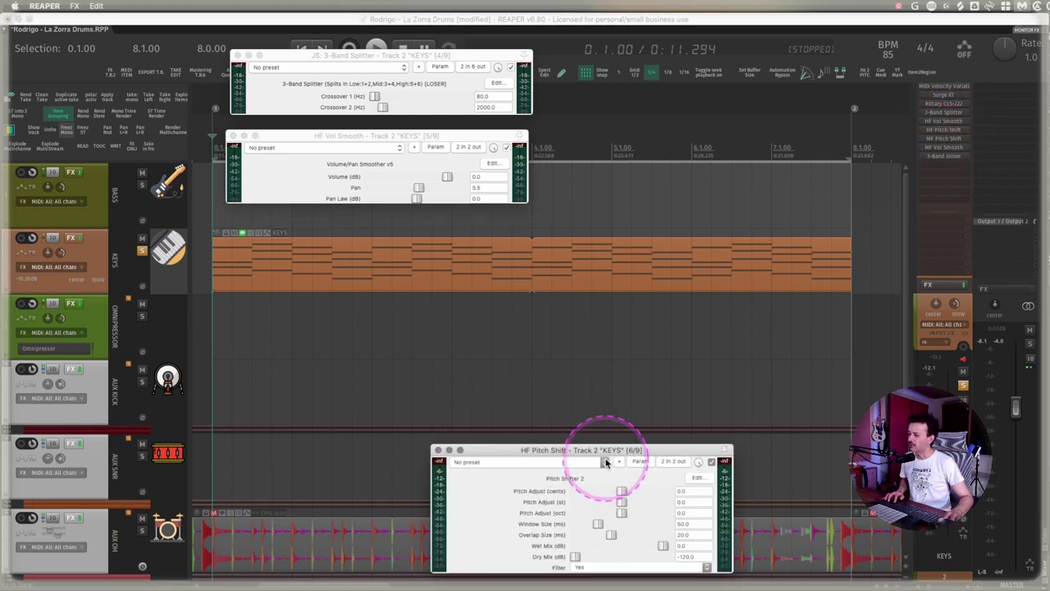
drag(605, 450, 403, 227)
click(465, 239)
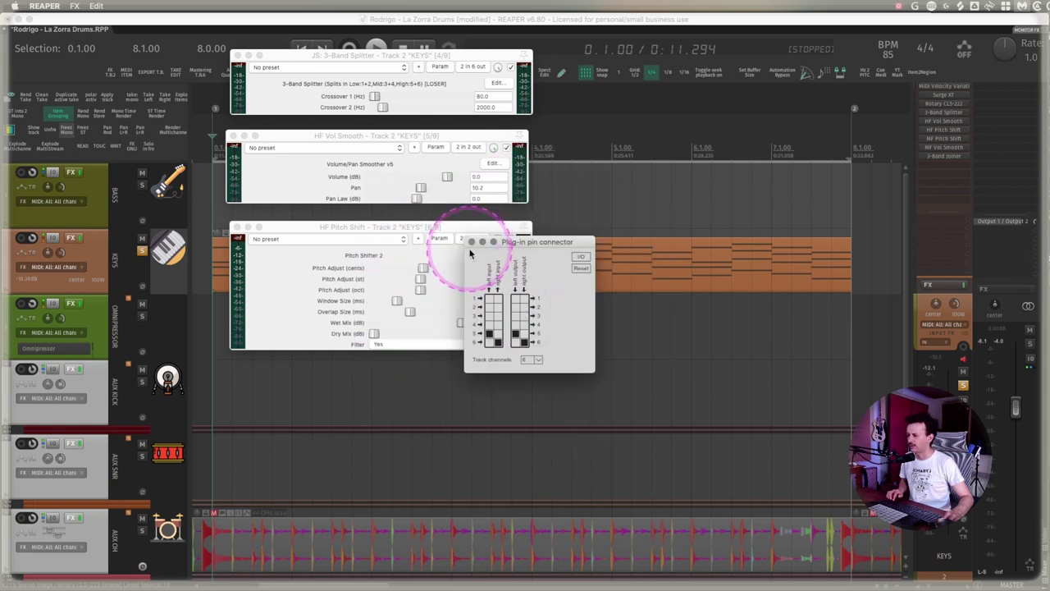
click(472, 242)
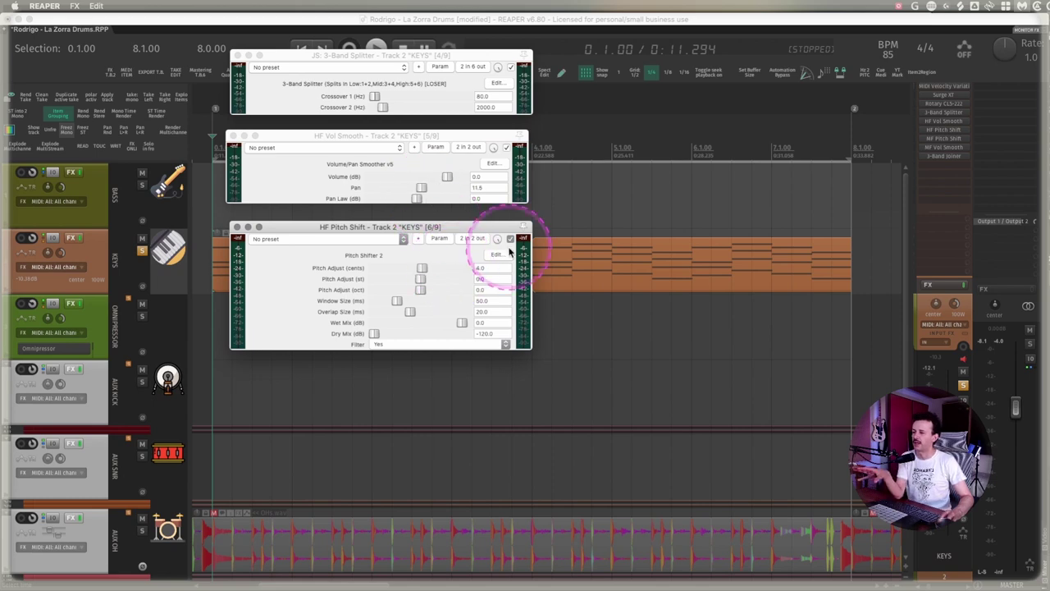
Check the second volume smoother's pin routing, close it, and open the 3-Band Joiner below the other effect windows.
click(943, 148)
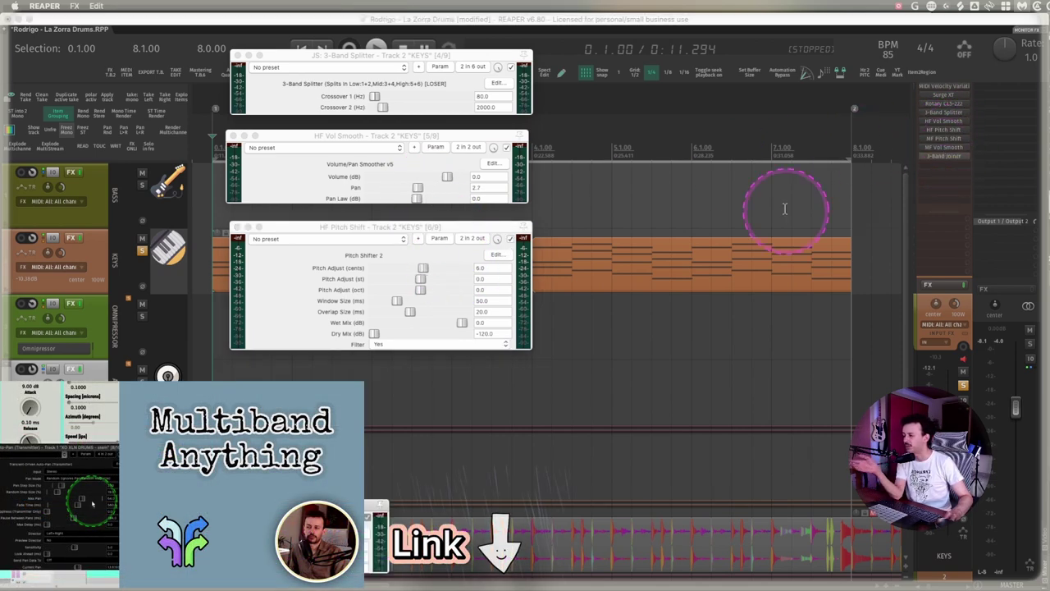
drag(315, 507, 439, 396)
click(459, 405)
click(466, 410)
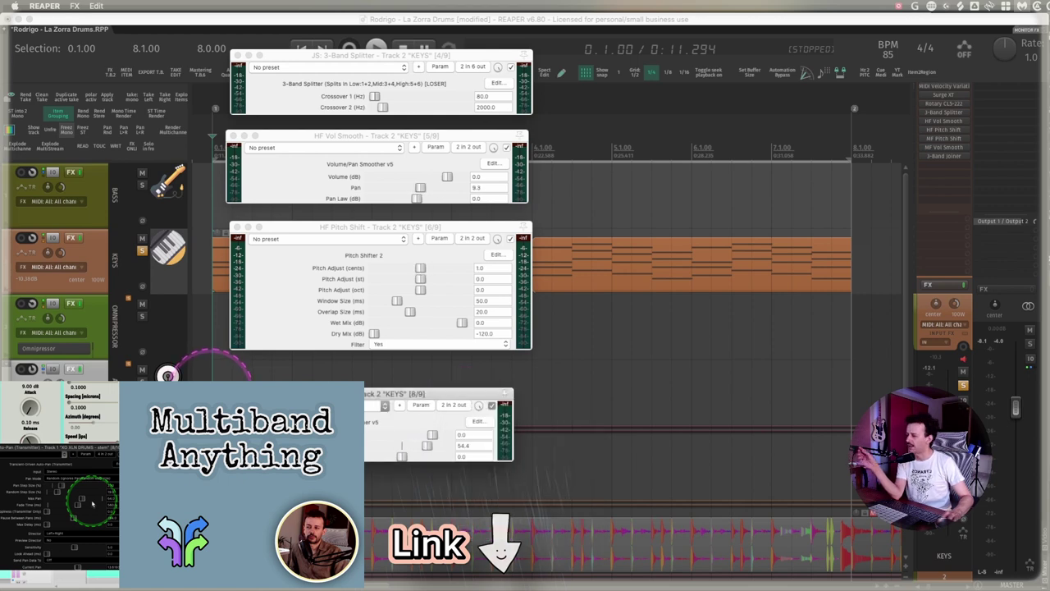
click(219, 394)
click(951, 157)
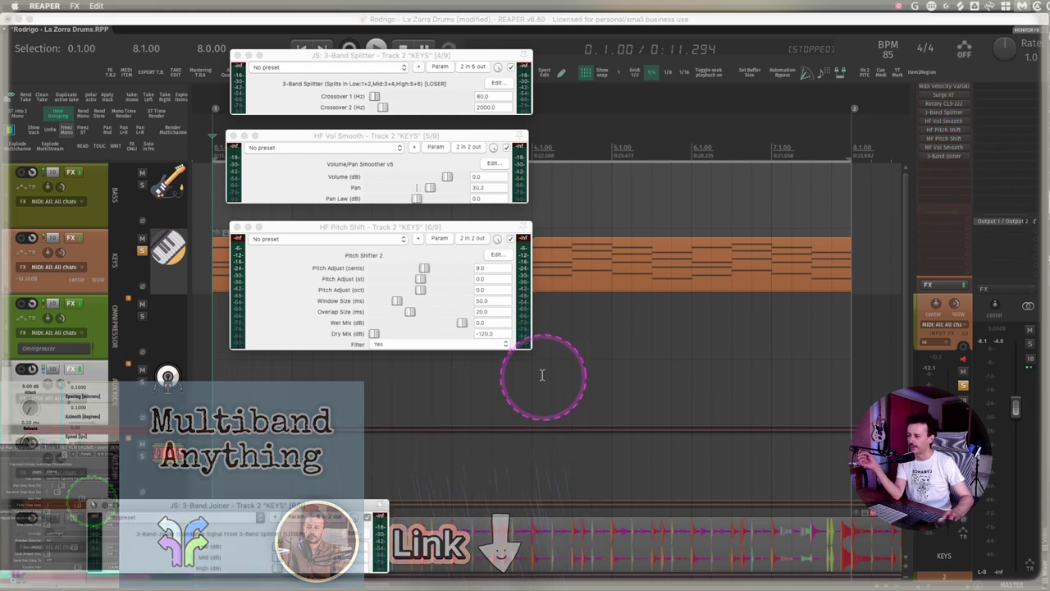
drag(293, 500, 415, 391)
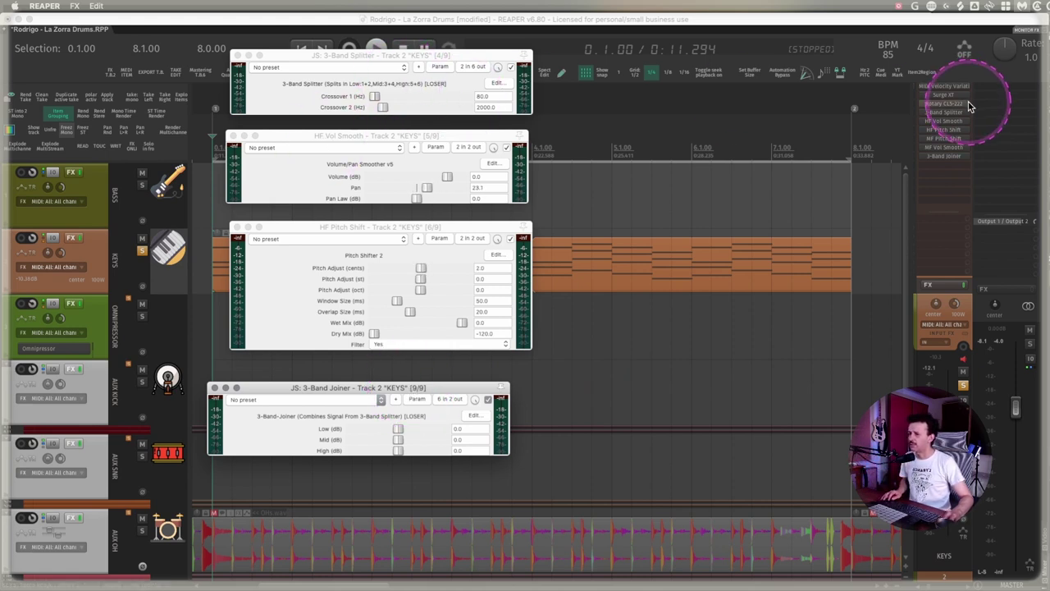
Close the effect windows, bypass Rotary CLS-222, and play the KEYS track to hear the multiband pitch chain.
key(Escape)
key(space)
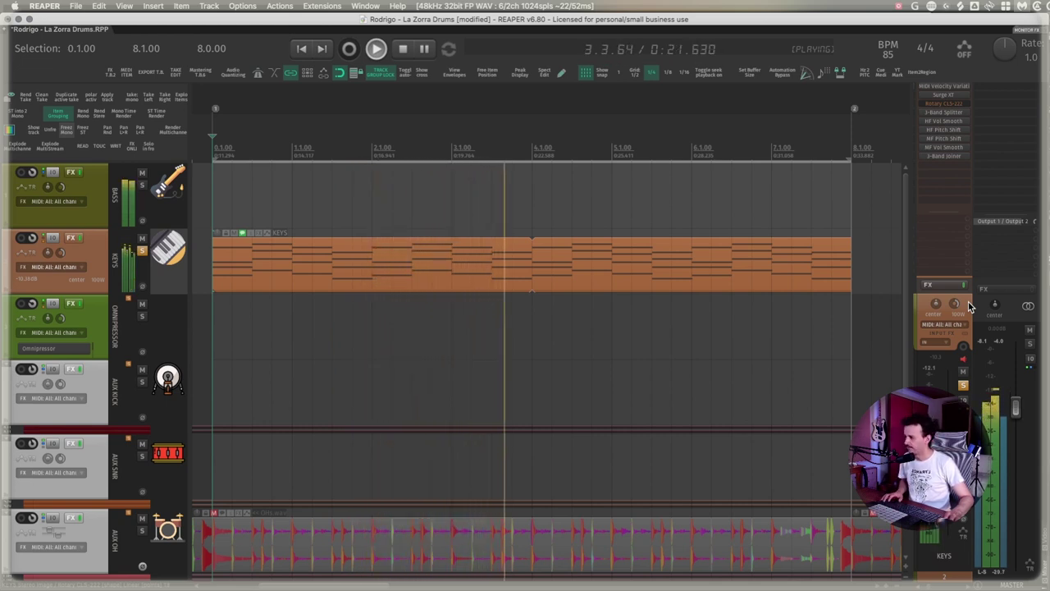
key(space)
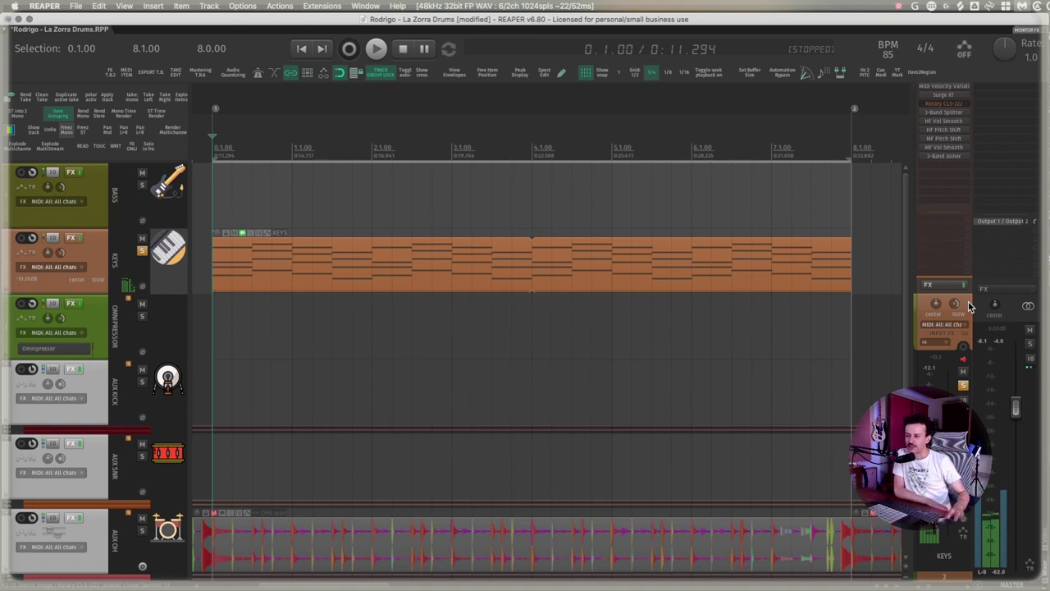
Bypass the multiband pitch effects on the KEYS track, re-enable Rotary CLS-222, and briefly view its settings.
click(940, 139)
mouse_move(941, 138)
mouse_down()
mouse_move(943, 177)
mouse_move(940, 110)
mouse_move(947, 143)
mouse_up()
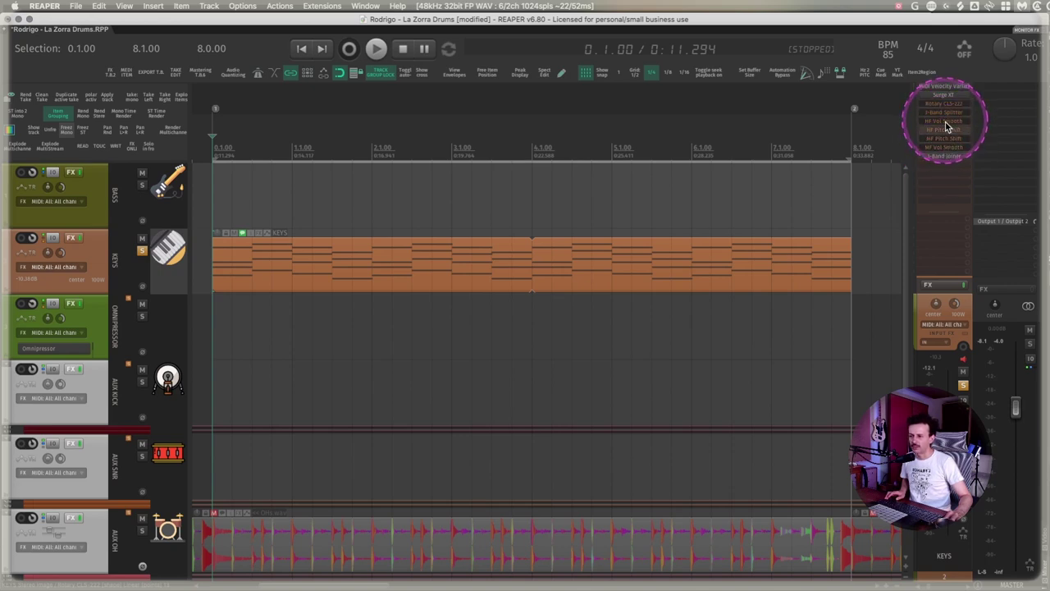
shift+click(946, 104)
click(947, 105)
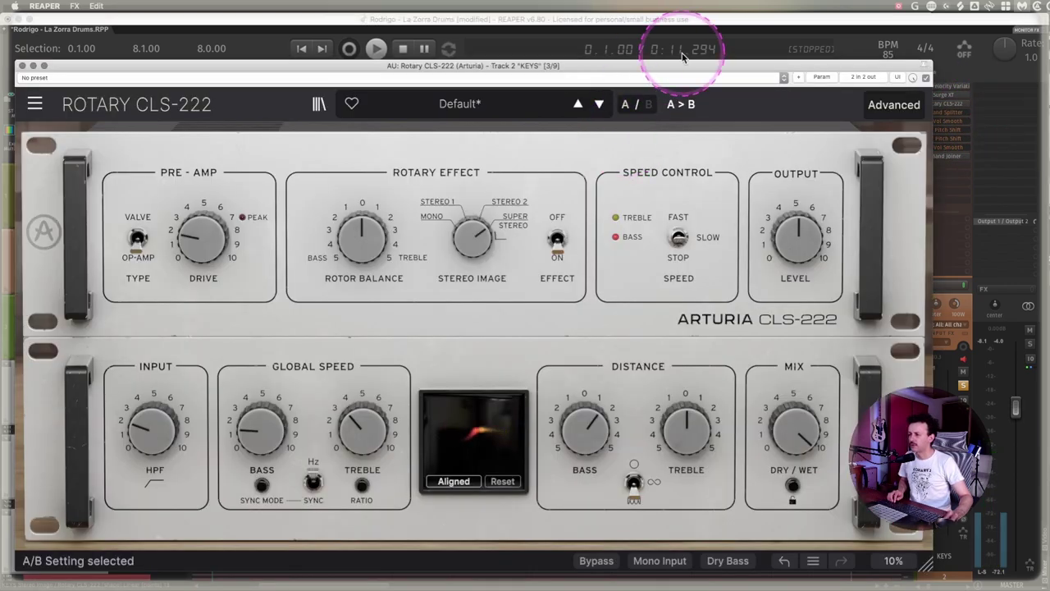
click(22, 67)
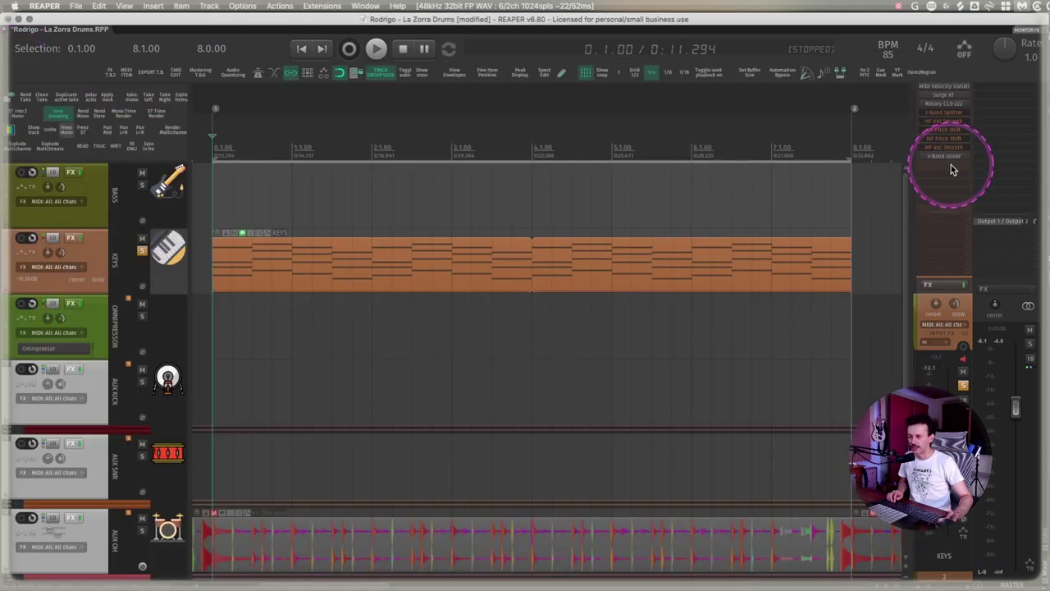
Add Choric to the end of the KEYS chain with 27% depth, 33% looseness, 8 voices and -27% width, auditioning it during playback.
click(950, 164)
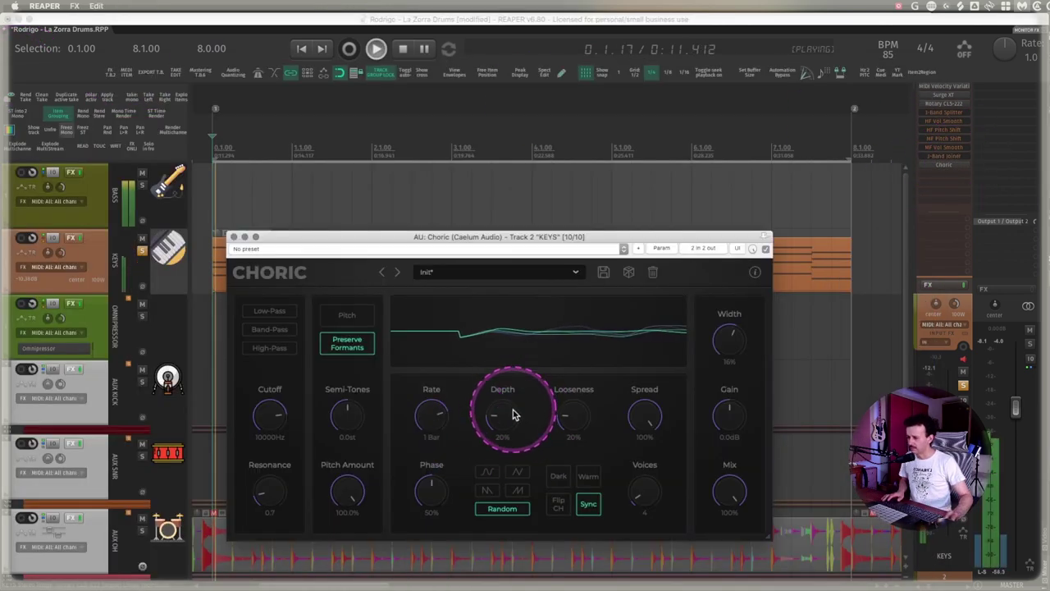
drag(513, 409, 512, 399)
mouse_move(579, 420)
mouse_down()
mouse_move(578, 395)
mouse_move(576, 405)
mouse_up()
mouse_move(643, 491)
mouse_down()
mouse_move(648, 464)
mouse_move(647, 476)
mouse_up()
drag(725, 378, 733, 284)
drag(742, 353, 729, 410)
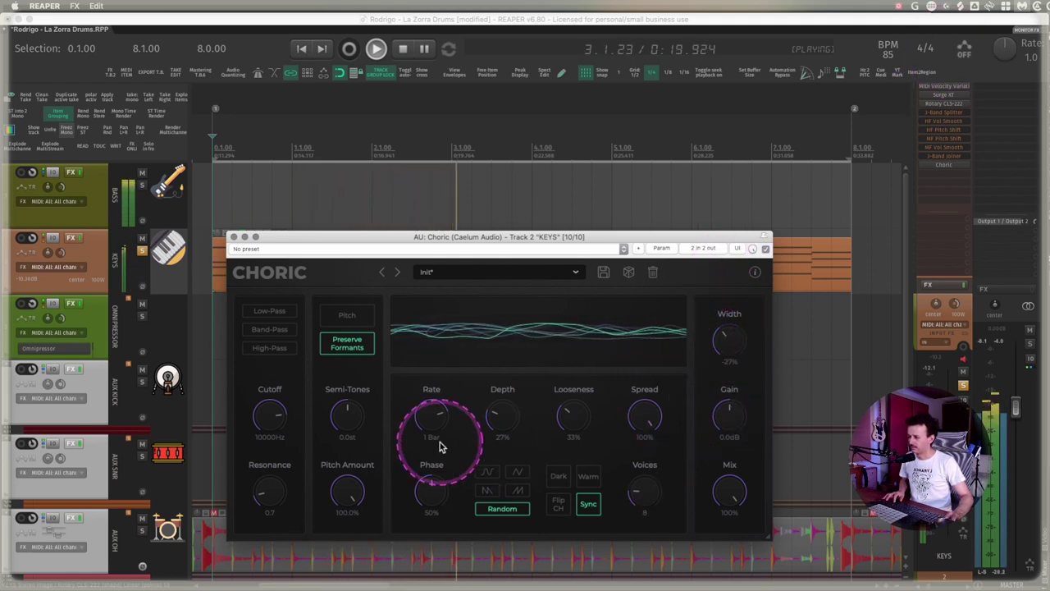
Set Choric's depth to 71% and width to -61%, and stop playback.
drag(493, 419, 485, 363)
mouse_move(715, 385)
mouse_down()
mouse_move(717, 347)
mouse_move(719, 365)
mouse_up()
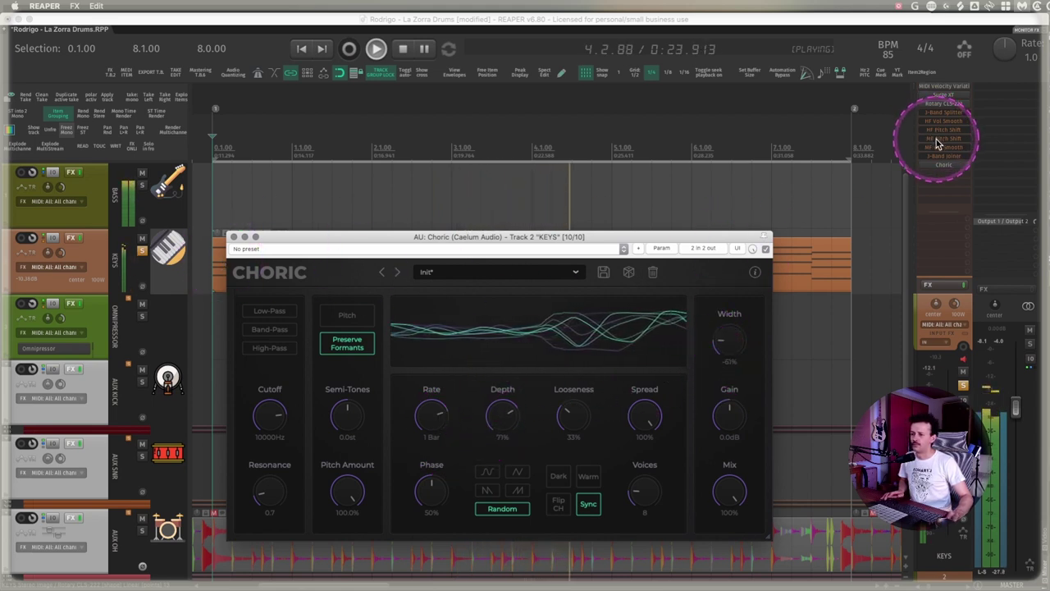
key(space)
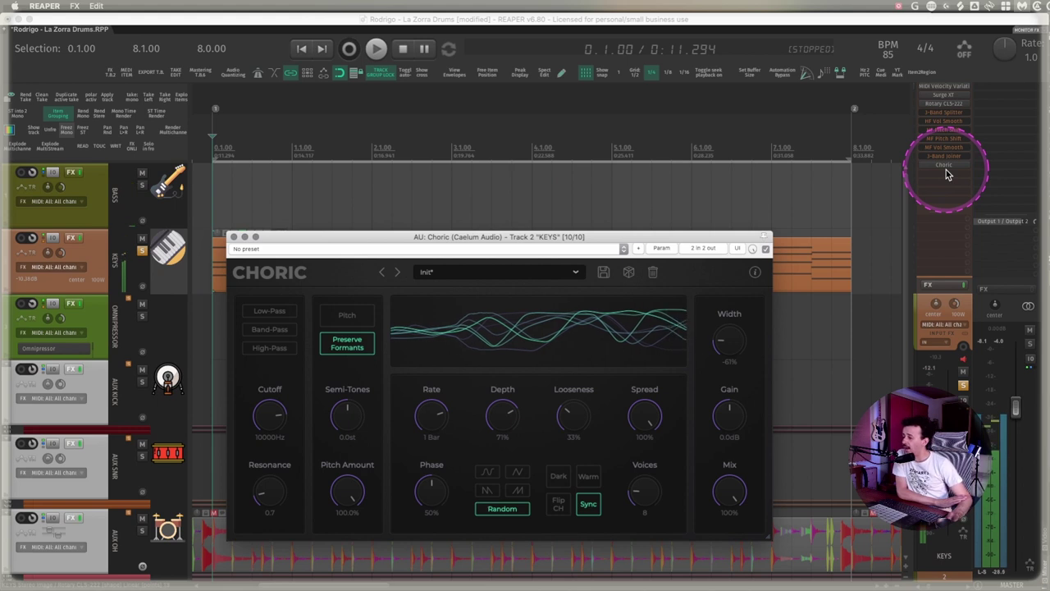
Move Choric before Rotary CLS-222 in the KEYS chain and enable its Dark and Warm options during playback.
drag(948, 168, 950, 111)
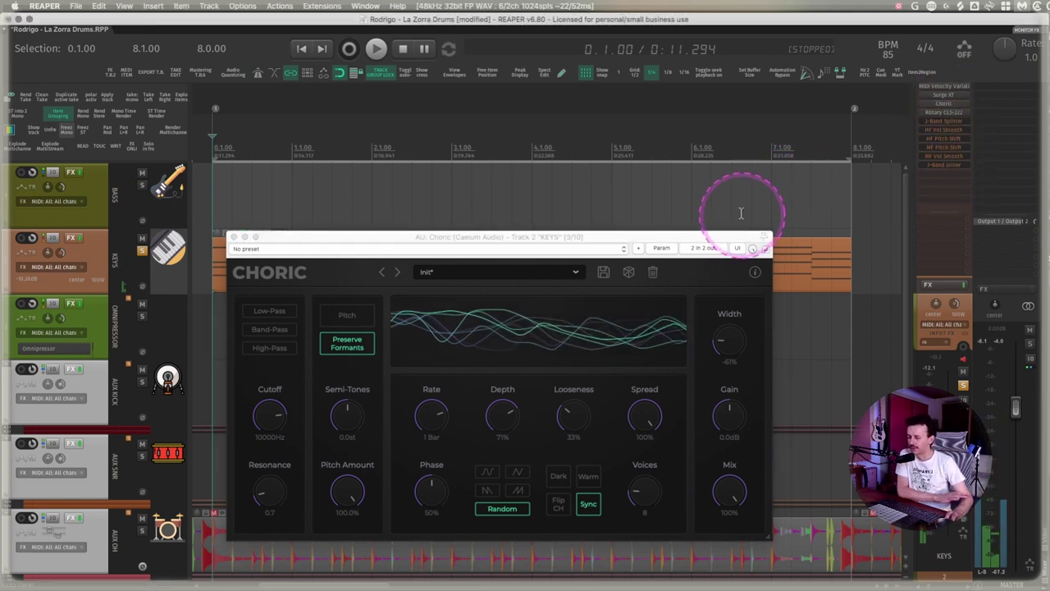
key(space)
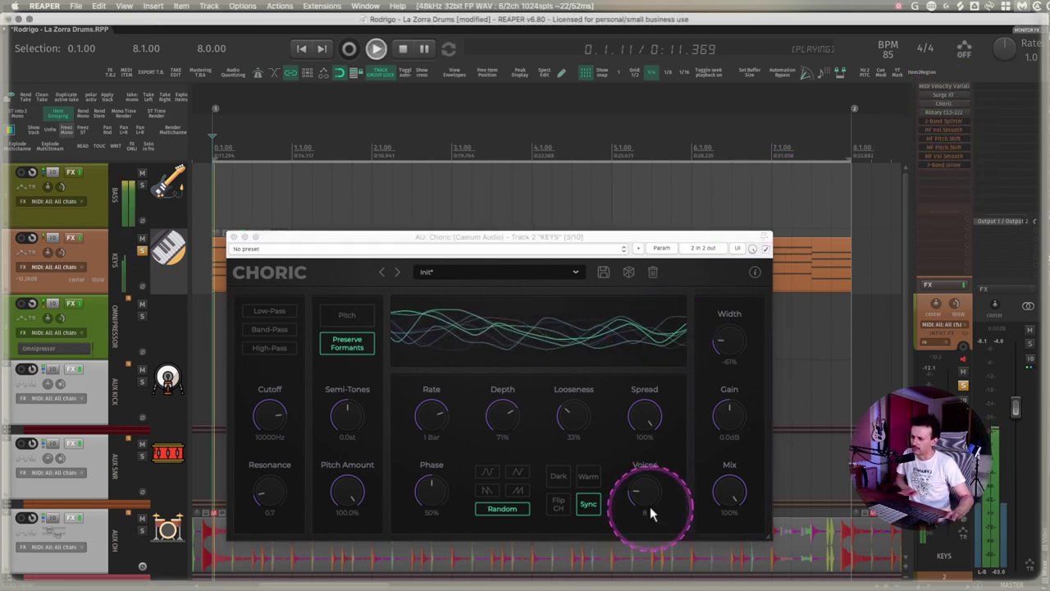
click(558, 479)
click(586, 479)
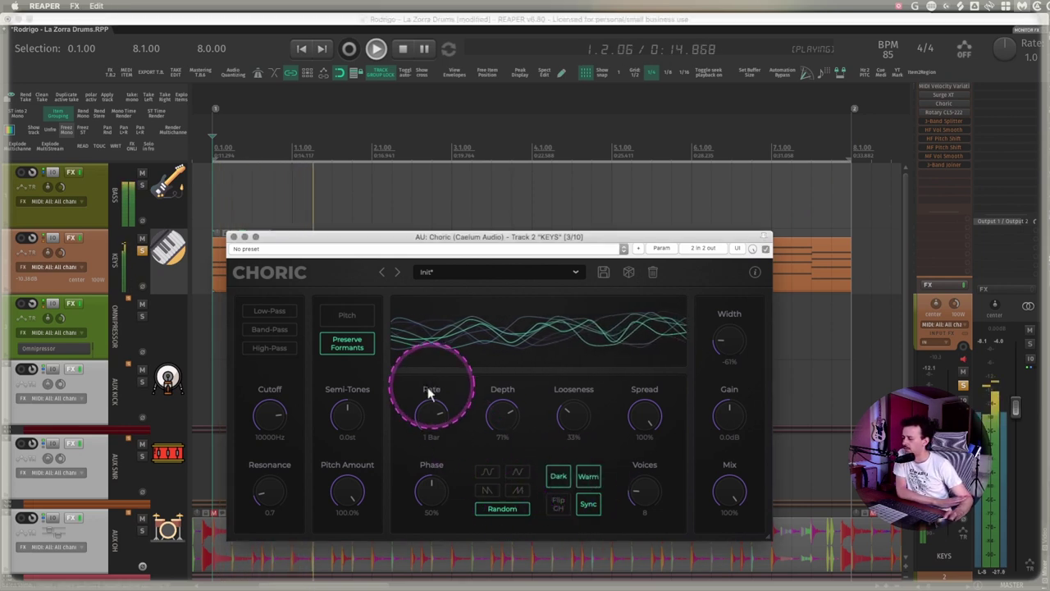
click(348, 343)
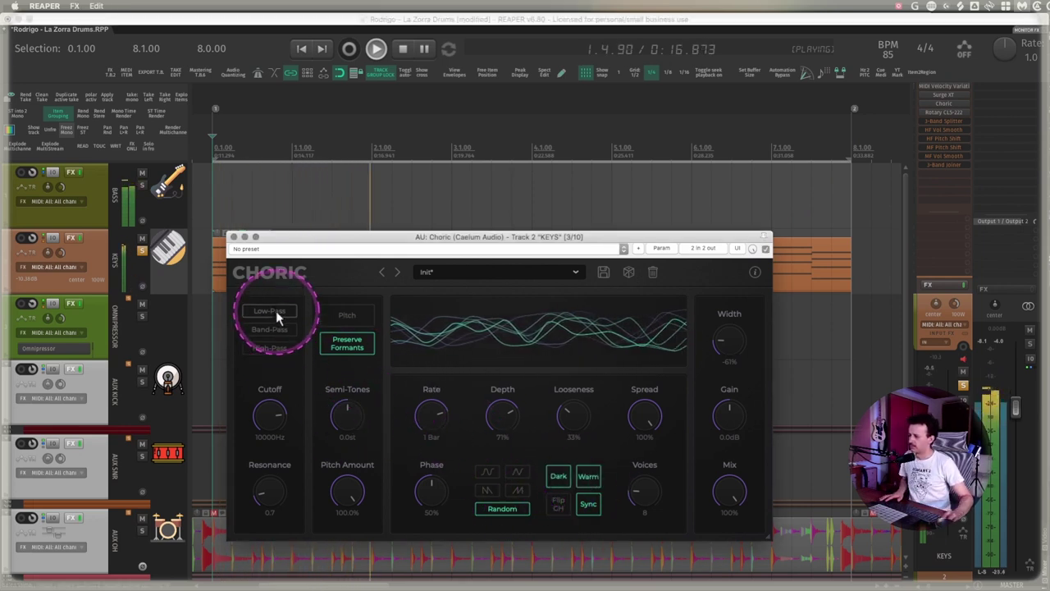
key(space)
Close Choric and add Chorus DIMENSION-D after the 3-Band Joiner on the KEYS track.
drag(509, 237, 520, 172)
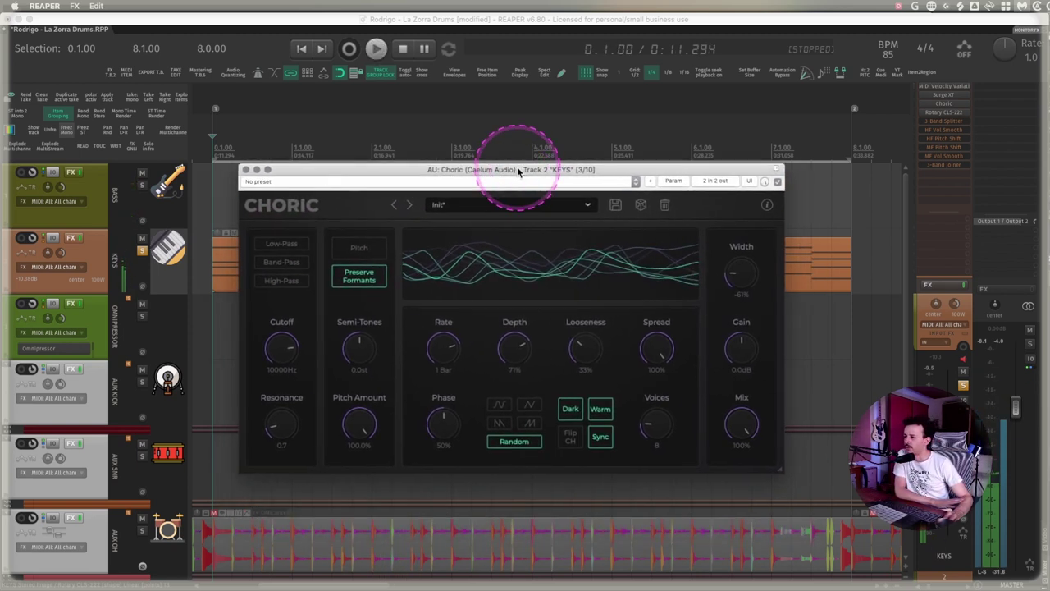
click(245, 170)
click(940, 182)
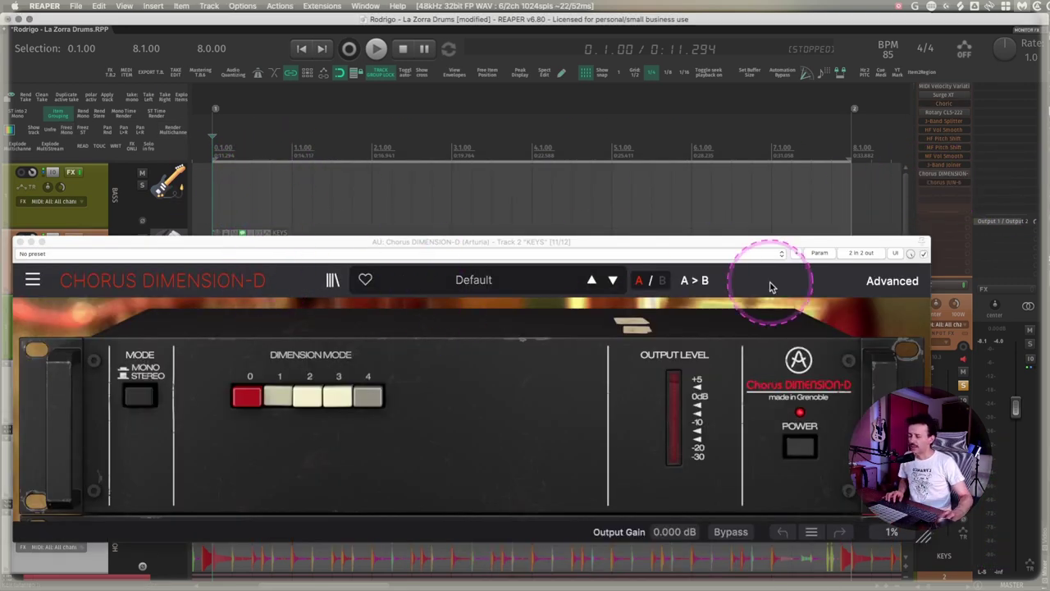
Try Dimension Mode 2 and settle on mode 3 during playback, and show Chorus DIMENSION-D's advanced controls.
key(space)
click(309, 398)
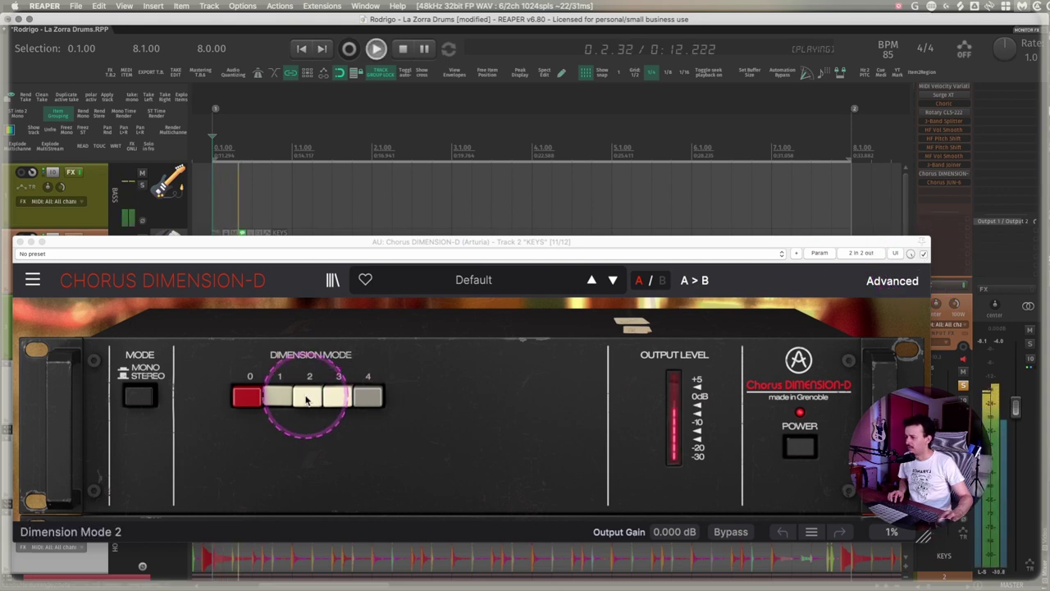
click(338, 398)
click(893, 281)
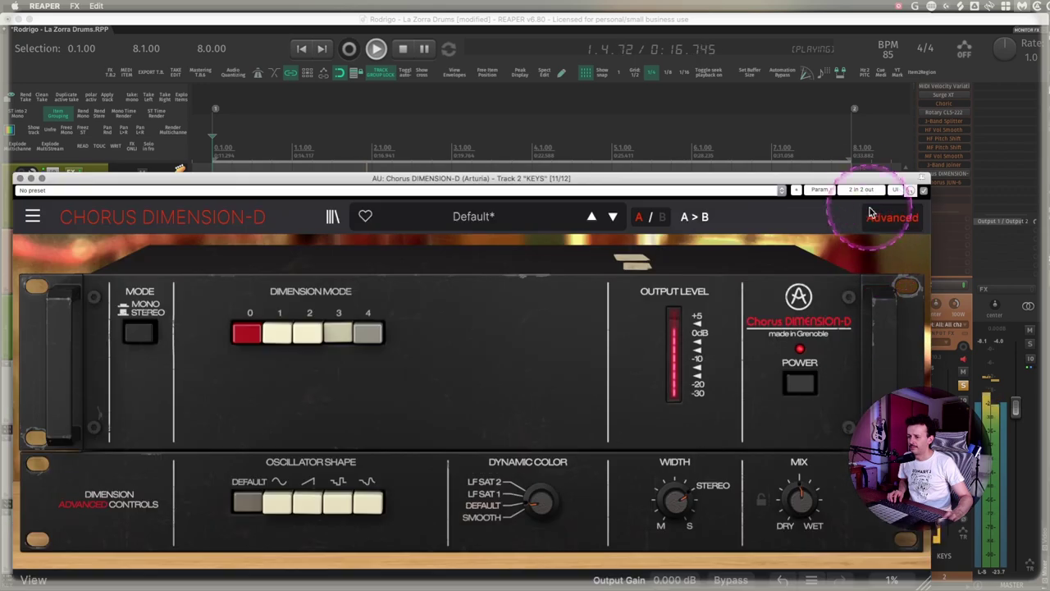
drag(859, 181, 866, 98)
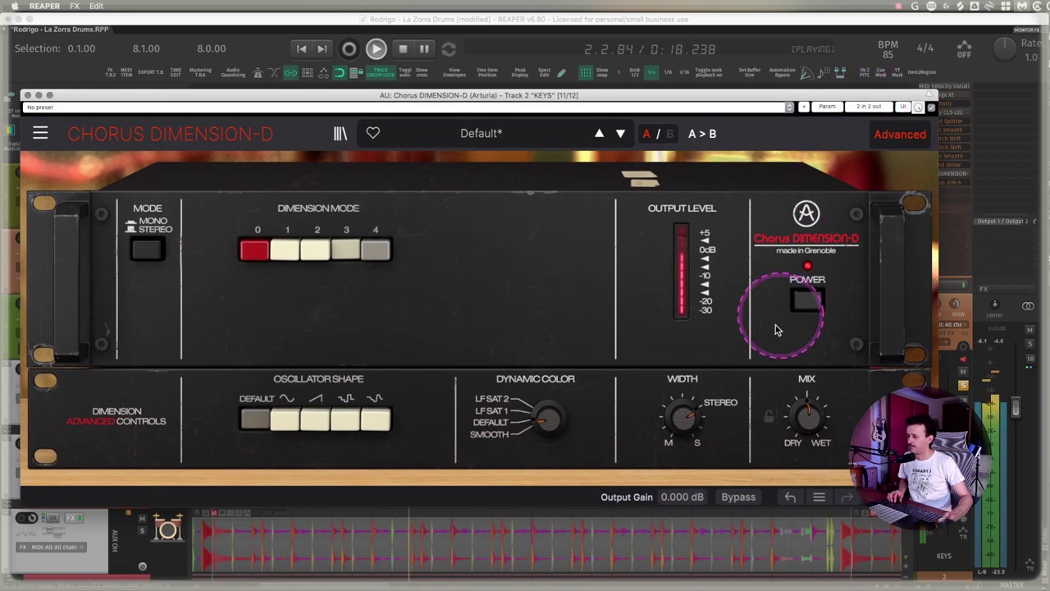
Raise Chorus DIMENSION-D's mix, choose the sine oscillator shape and Dimension Mode 1, and close the plugin after stopping playback.
drag(674, 414, 675, 414)
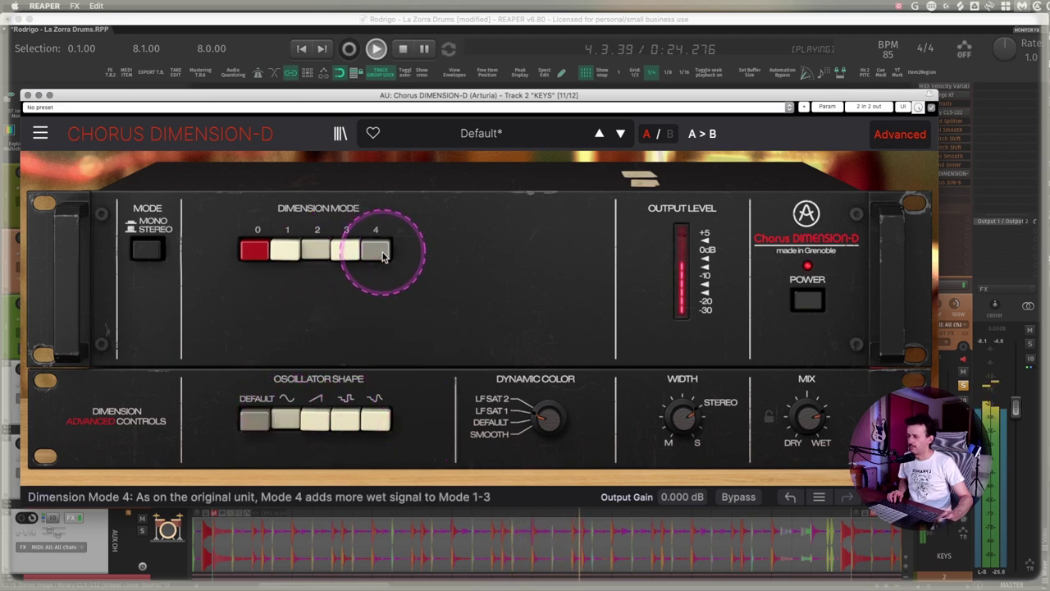
click(289, 253)
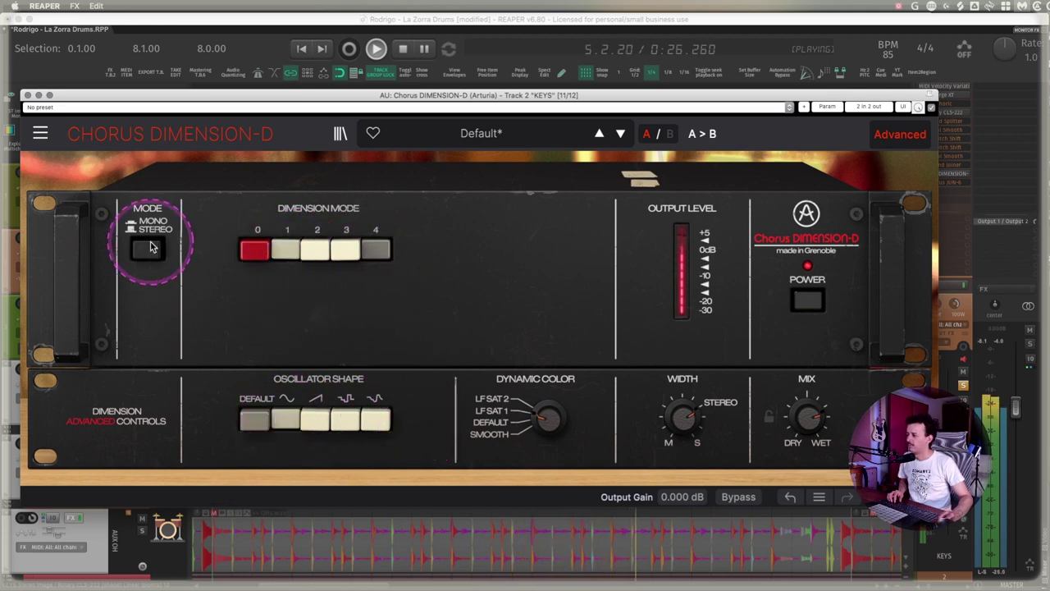
click(27, 95)
Open Chorus JUN-6 on the KEYS track, reposition its window and raise its mix during playback.
click(960, 184)
drag(352, 27, 568, 119)
key(space)
drag(605, 358, 607, 335)
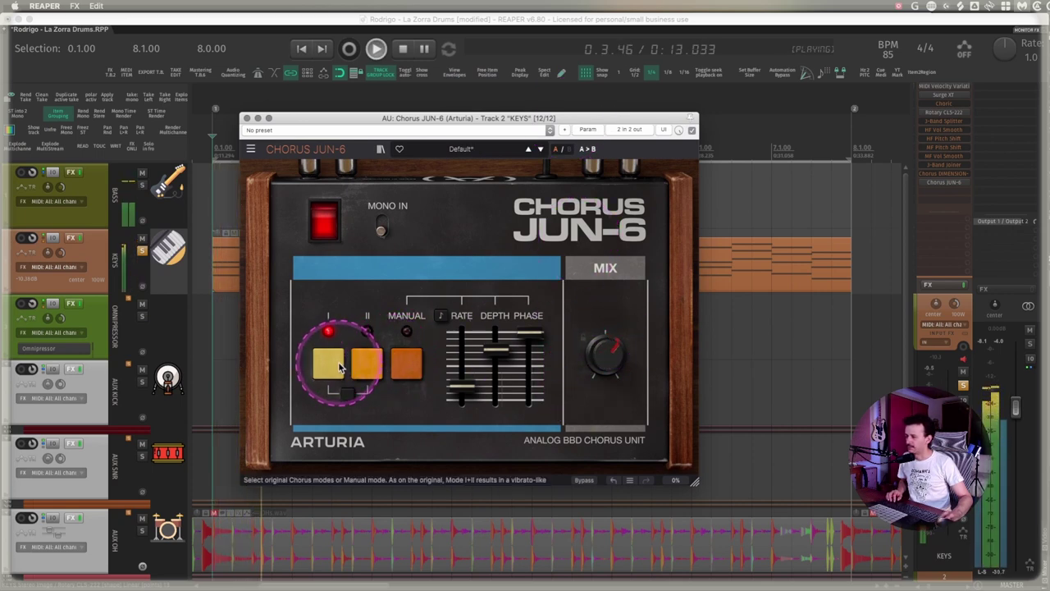
Compare Chorus JUN-6's modes, settle on I+II with a lower mix, and close the plugin after stopping playback.
click(348, 392)
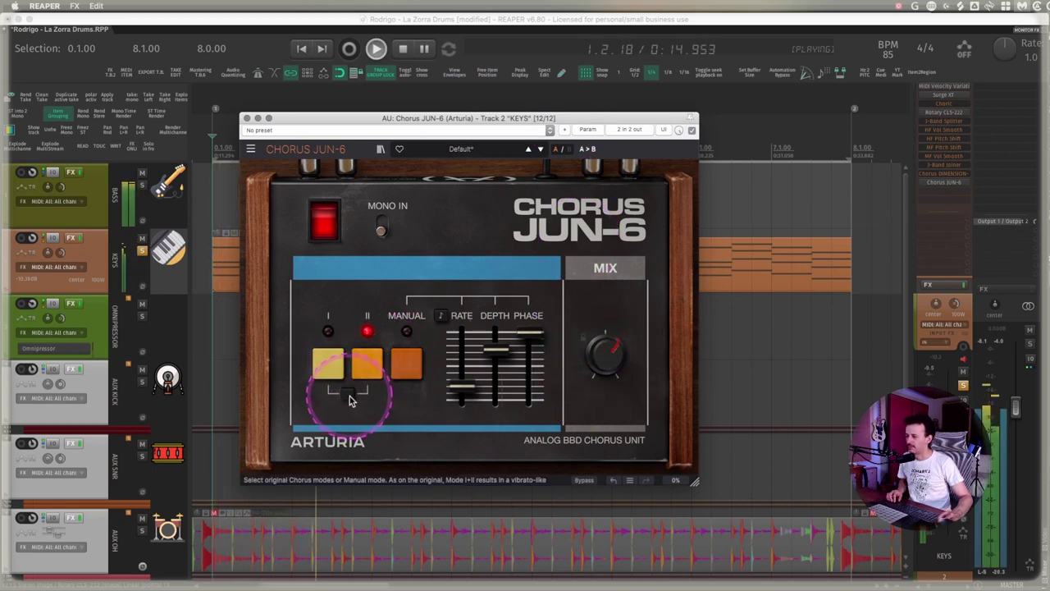
click(349, 395)
drag(604, 363, 604, 384)
click(369, 367)
click(362, 264)
key(space)
click(247, 120)
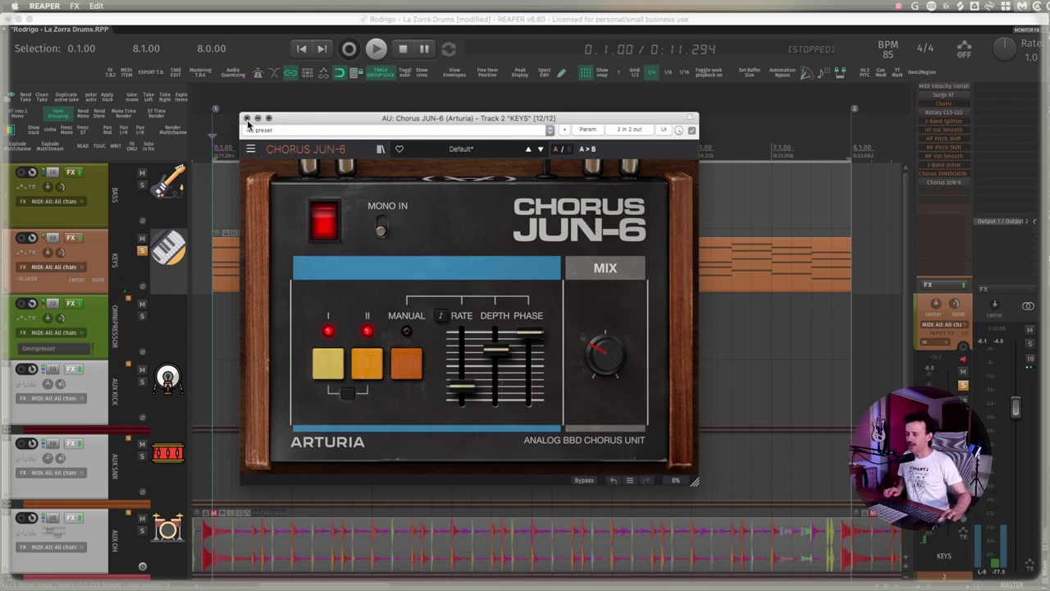
click(248, 119)
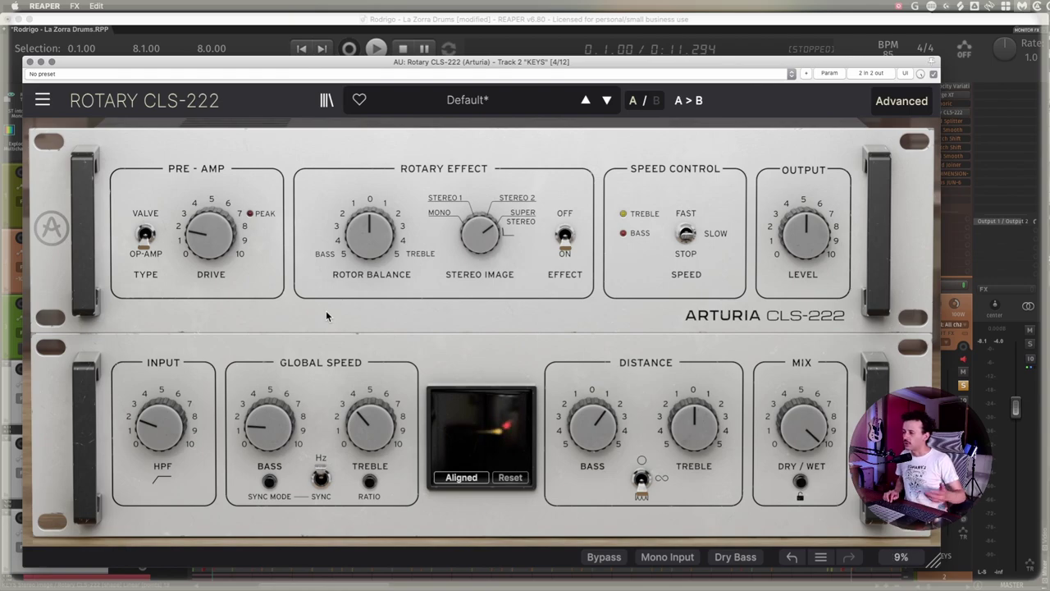
Close and reopen the Rotary CLS-222 window from the KEYS track's effects chain.
click(9, 110)
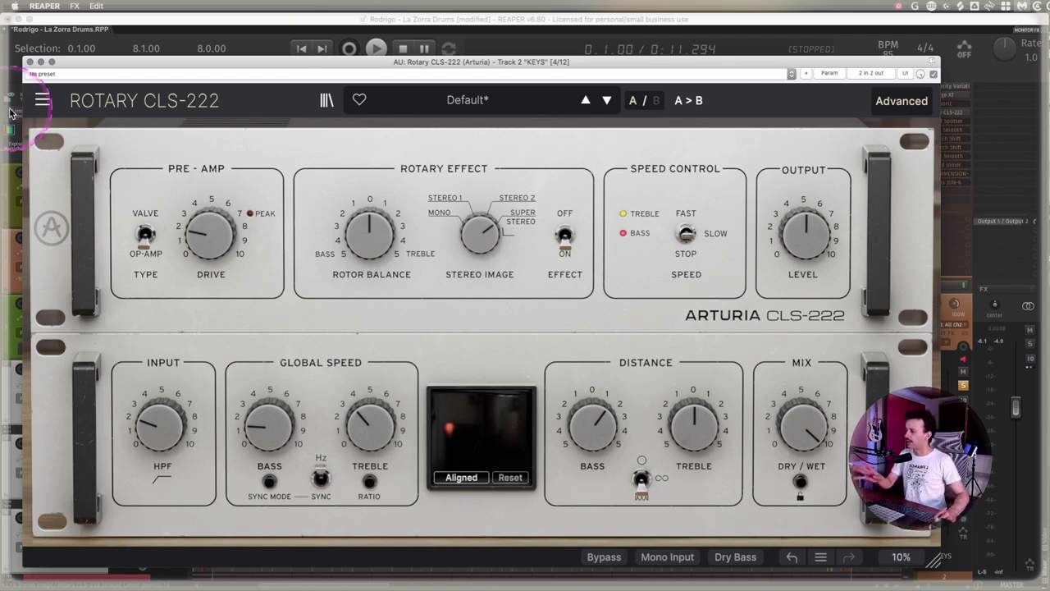
click(29, 62)
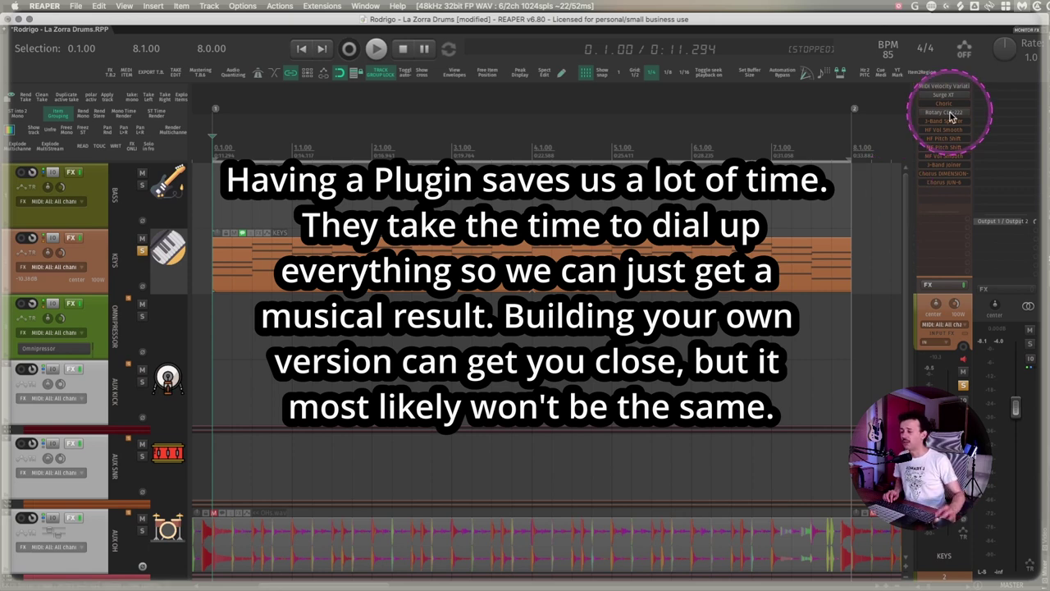
click(948, 113)
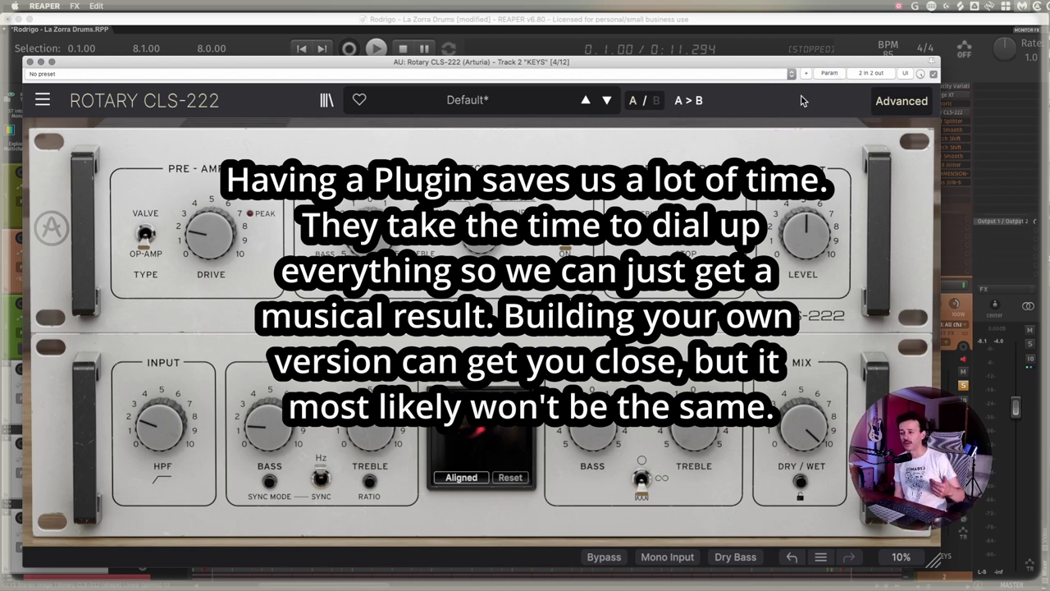
Switch to Brave and examine the plugin categories, previews and purchase offer on Arturia's FX Collection overview page.
key(super+Tab)
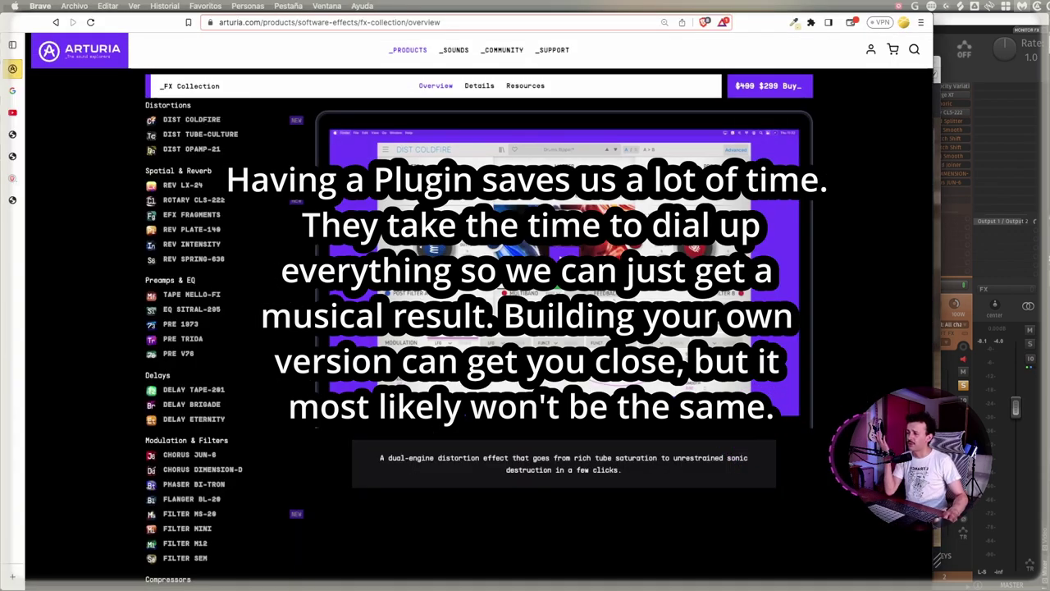
scroll(525, 295, down, 3)
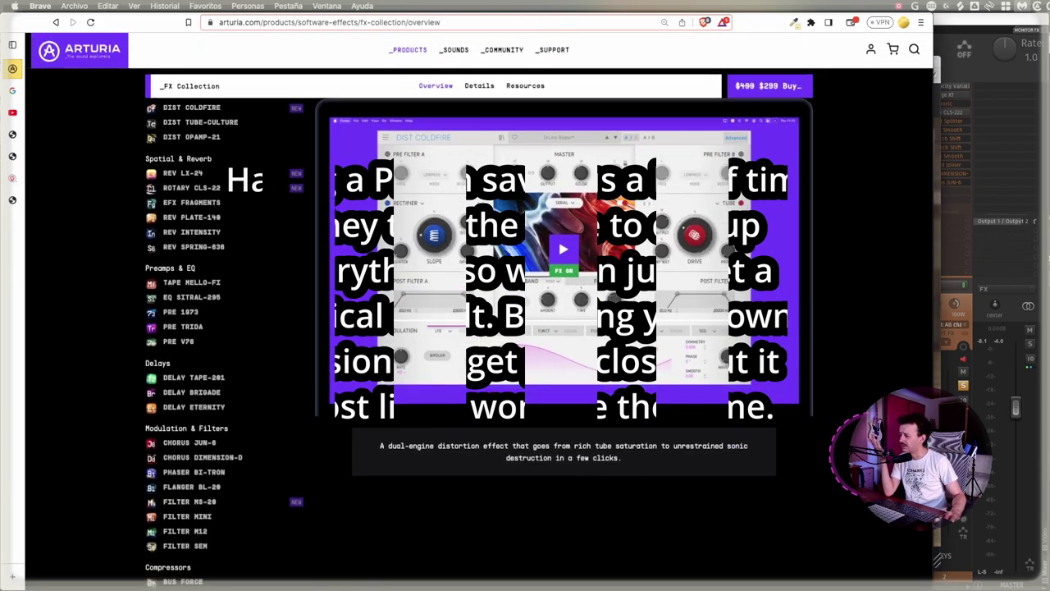
scroll(601, 423, up, 1)
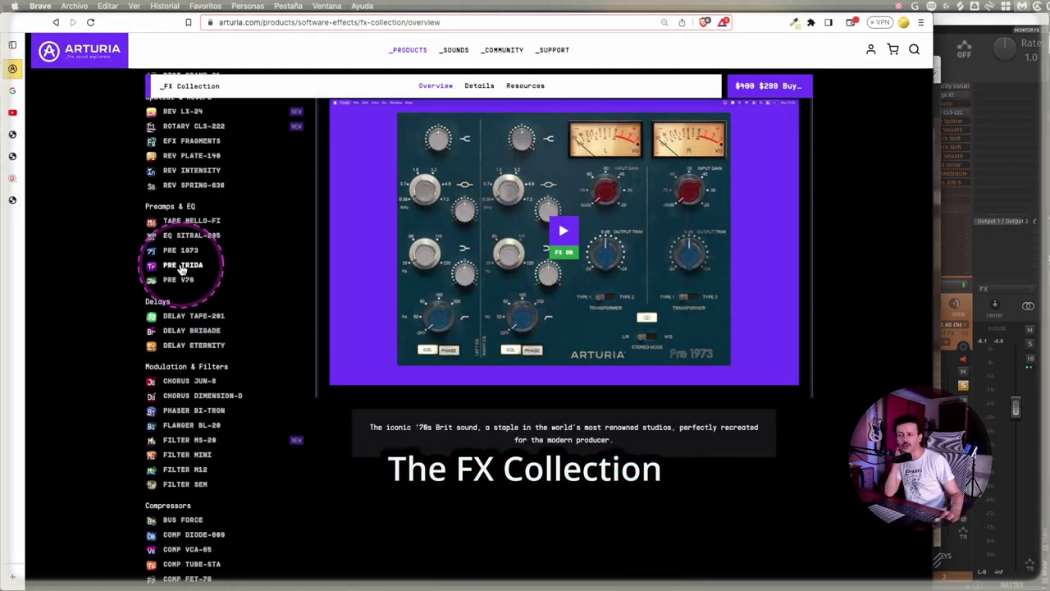
click(181, 268)
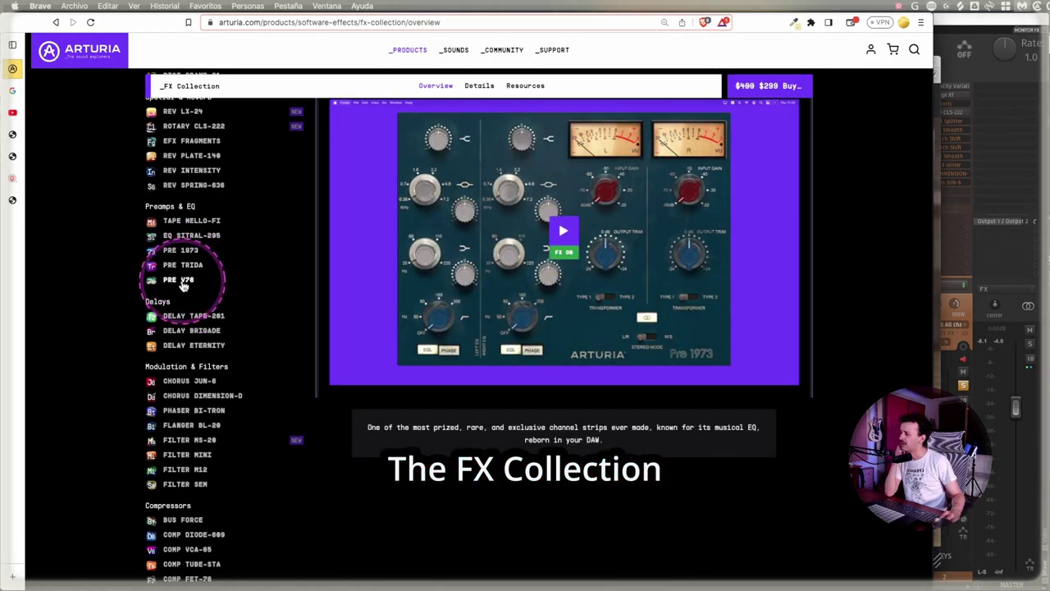
click(182, 283)
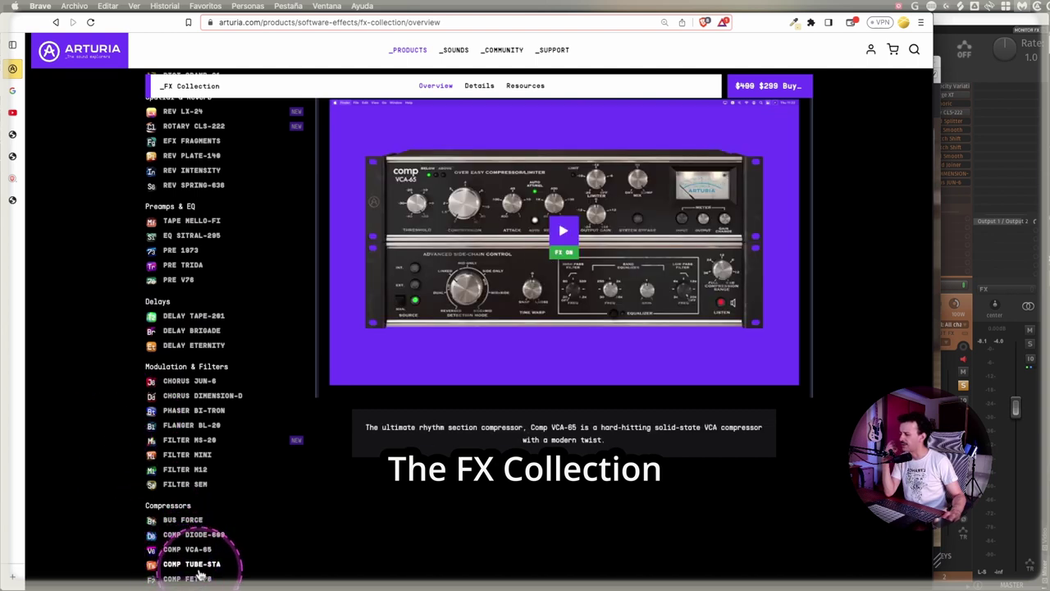
scroll(105, 425, up, 1)
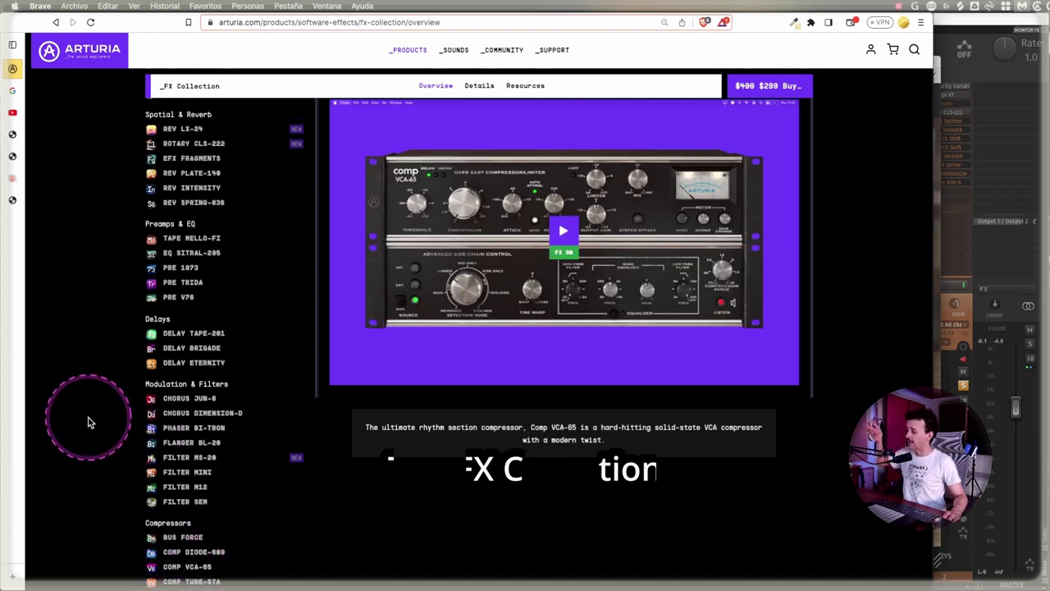
scroll(115, 374, up, 1)
scroll(111, 394, up, 3)
scroll(107, 439, up, 2)
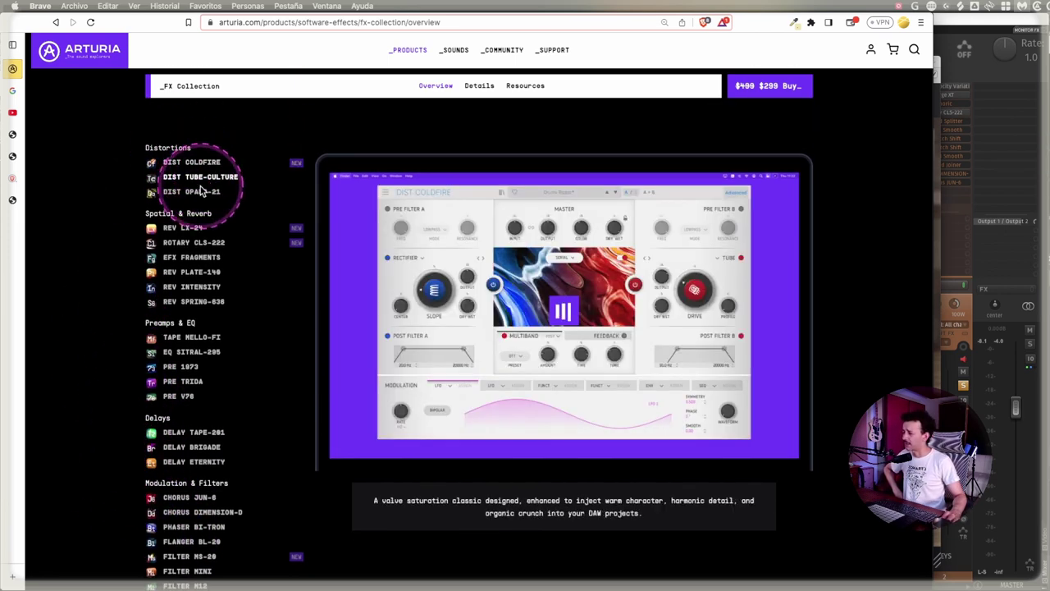
scroll(132, 255, down, 3)
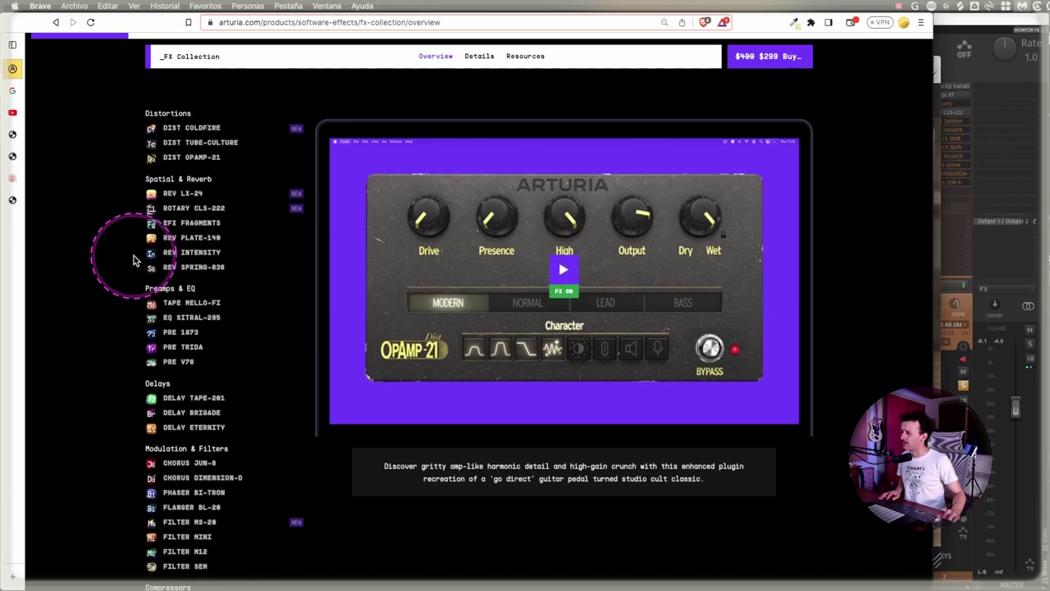
scroll(76, 309, up, 1)
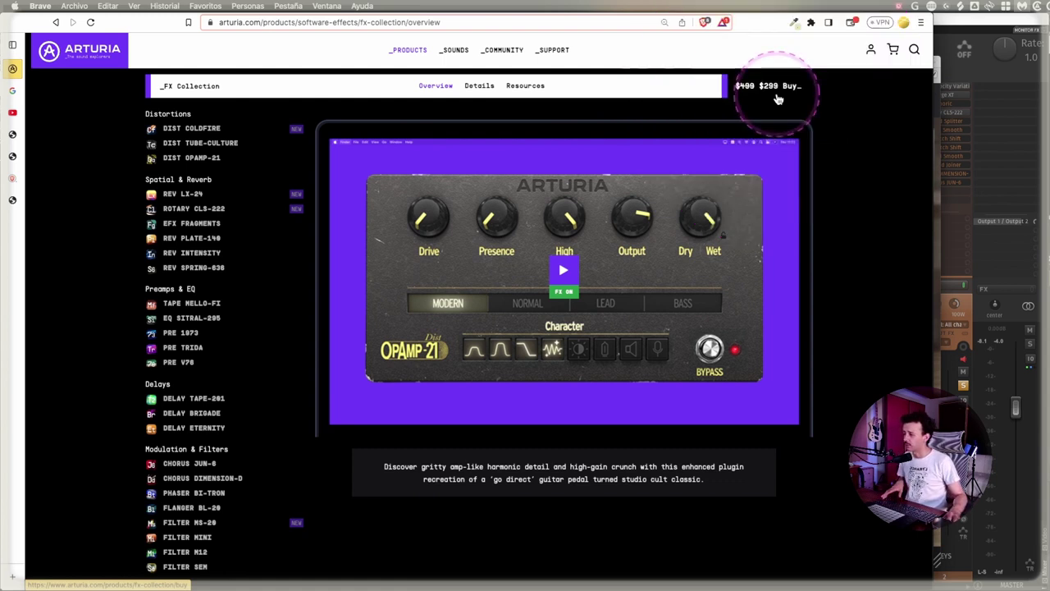
scroll(84, 243, down, 1)
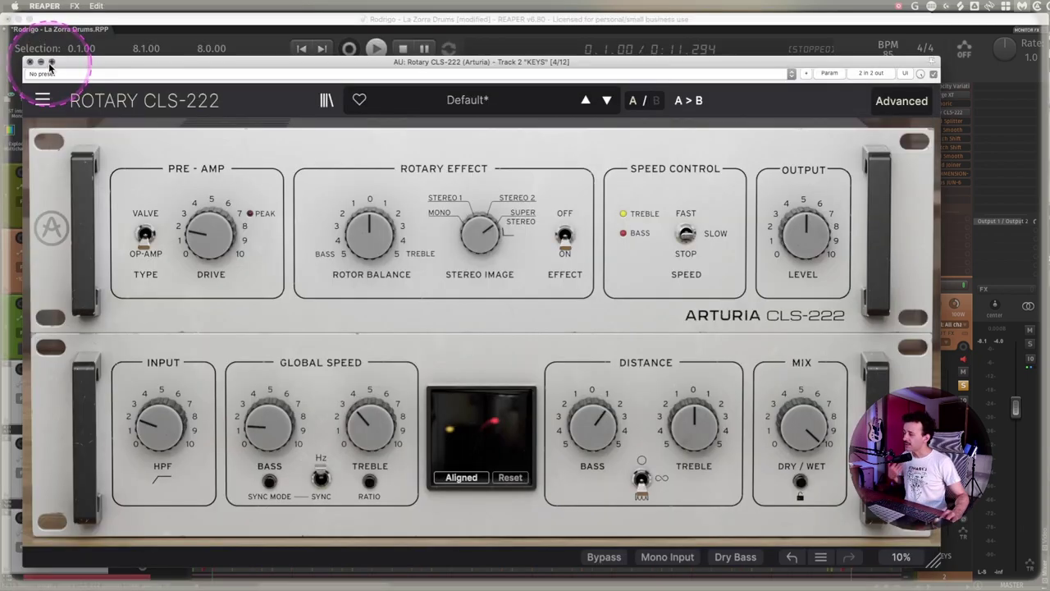
Close Rotary CLS-222 and add Delay TAPE-201 before it in the KEYS chain, repositioning the delay's window.
click(32, 64)
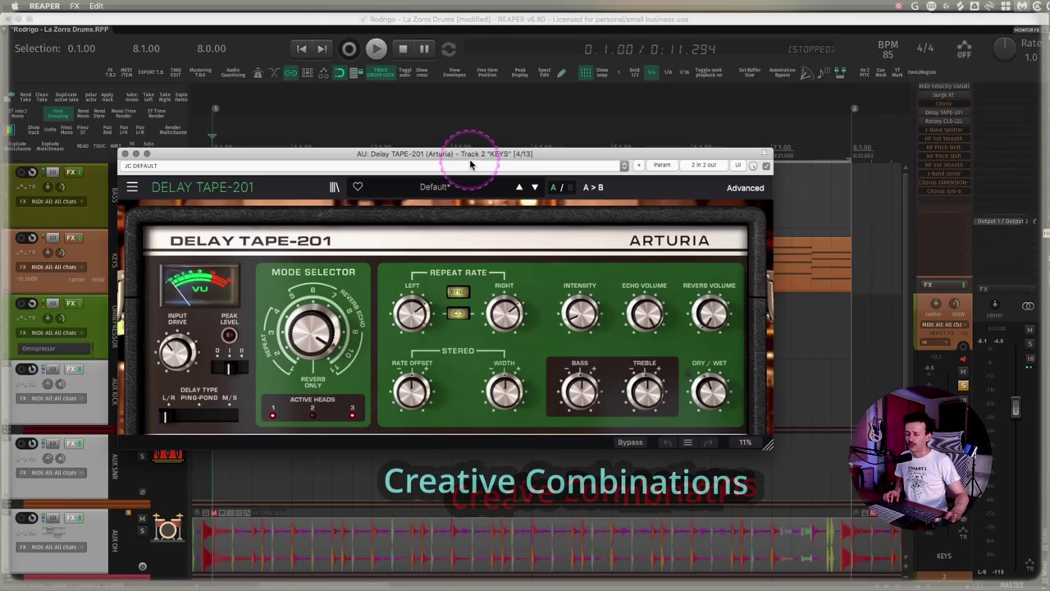
drag(451, 154, 420, 123)
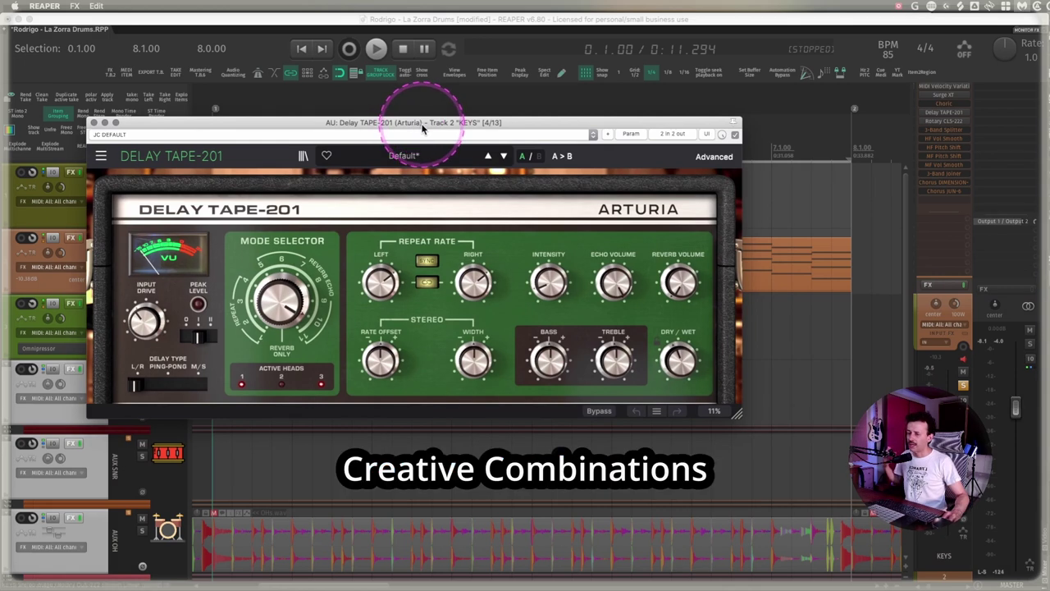
Lock Delay TAPE-201's dry/wet setting so preset changes preserve the mix.
click(426, 294)
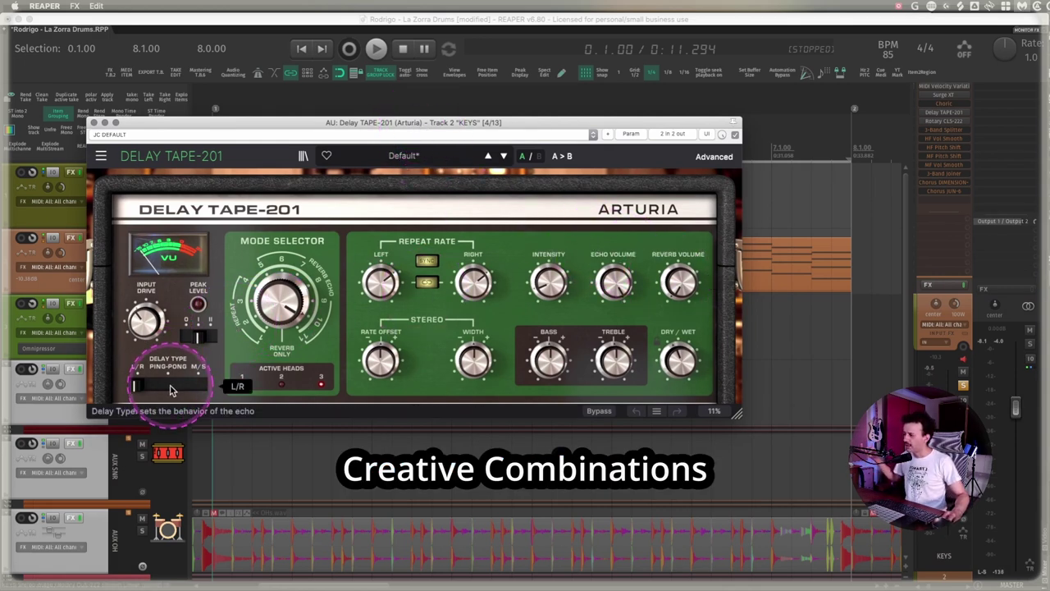
click(197, 338)
click(678, 353)
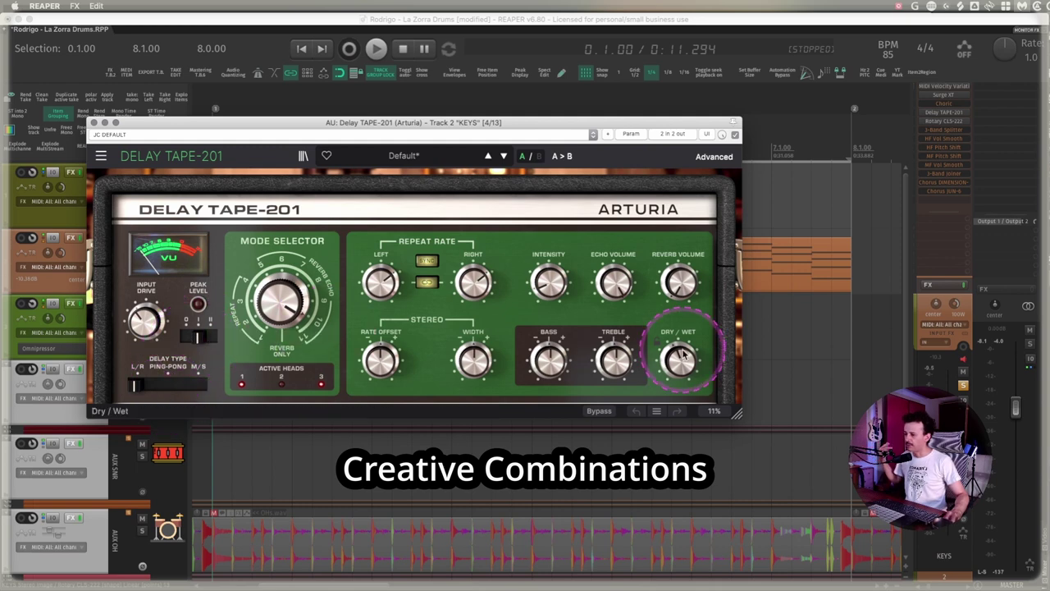
click(658, 343)
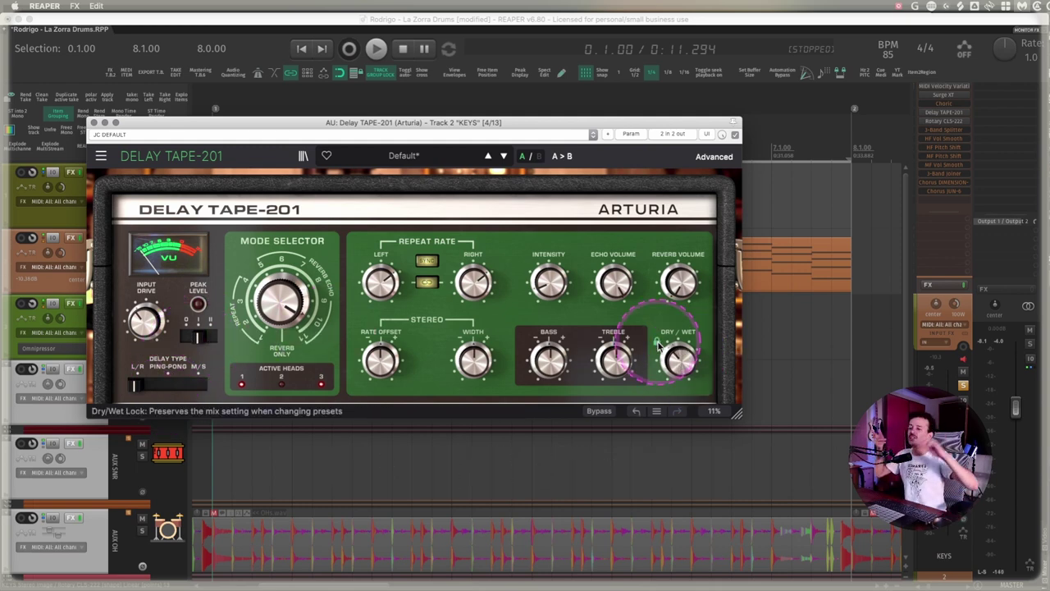
Adjust Delay TAPE-201's dry/wet mix and intensity during playback, and stop playback.
key(space)
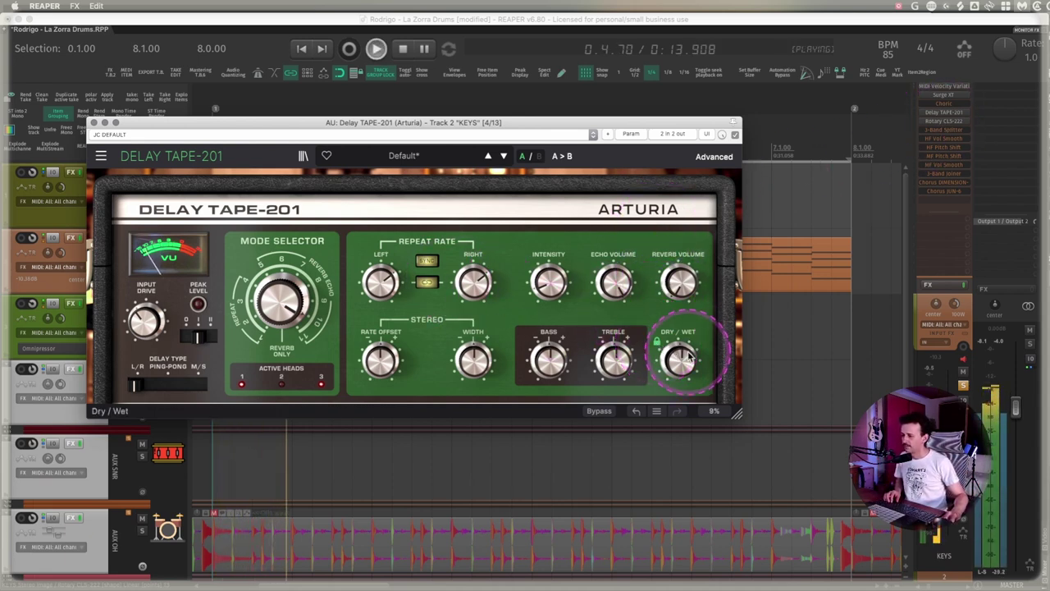
drag(681, 356, 681, 353)
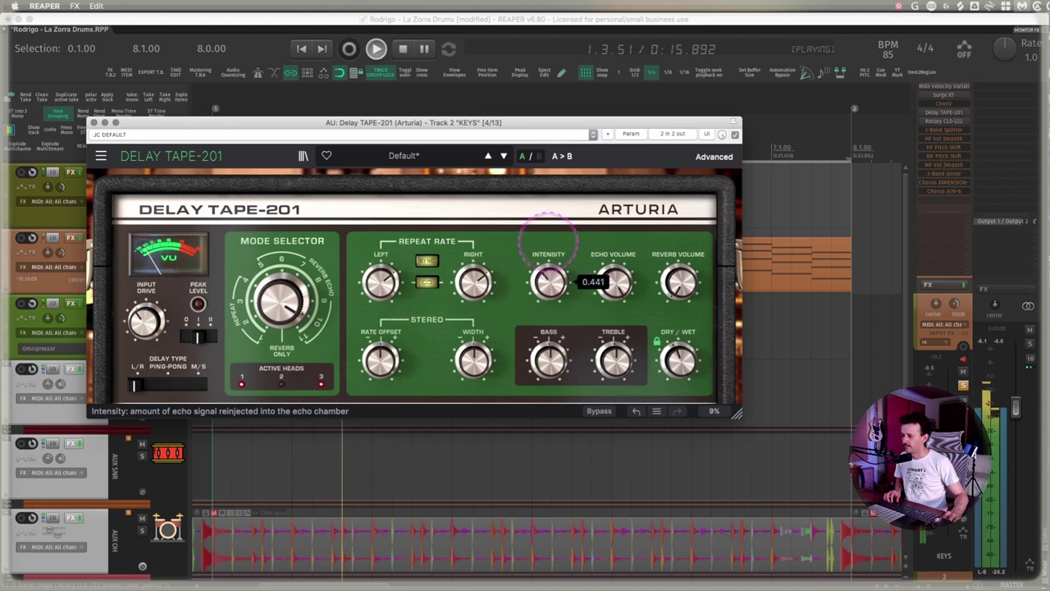
drag(550, 289, 552, 283)
key(space)
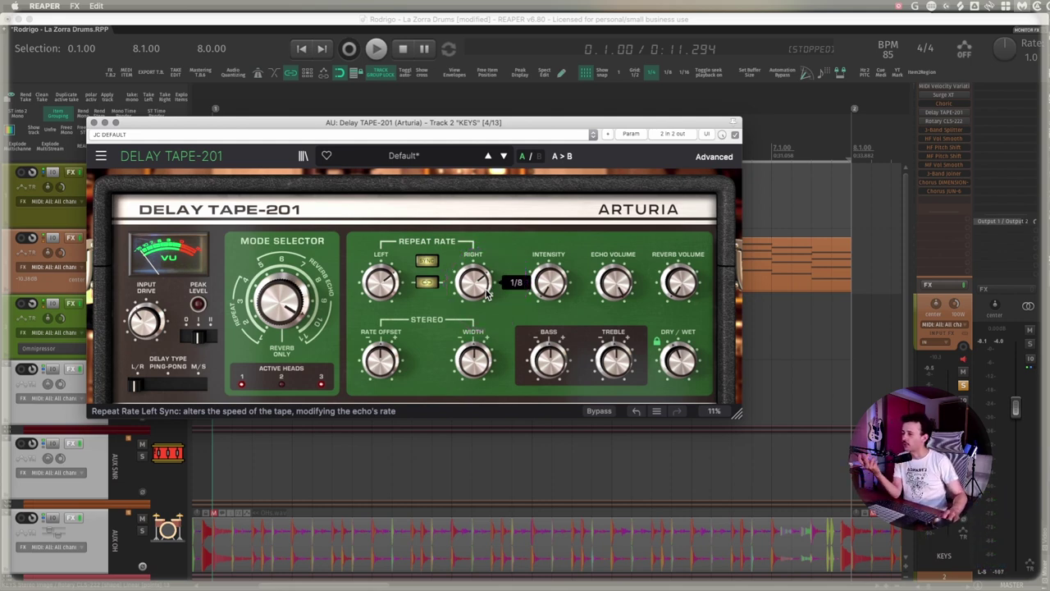
Move Delay TAPE-201 after Rotary CLS-222 in the KEYS chain and start playback.
click(947, 130)
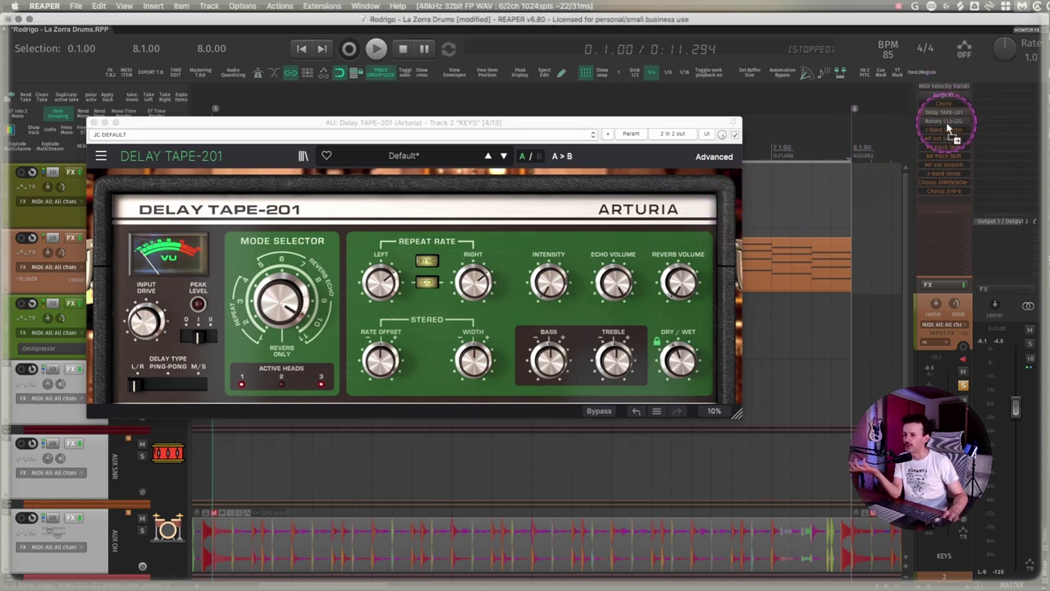
drag(948, 129, 946, 131)
key(space)
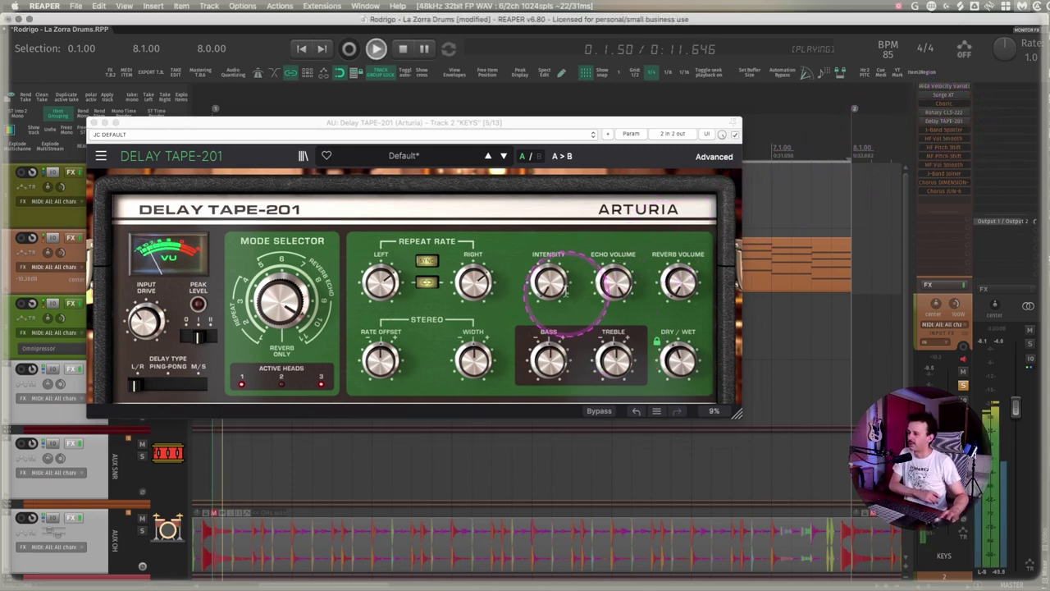
Fine-tune Delay TAPE-201's intensity and dry/wet mix while the KEYS track plays.
click(551, 283)
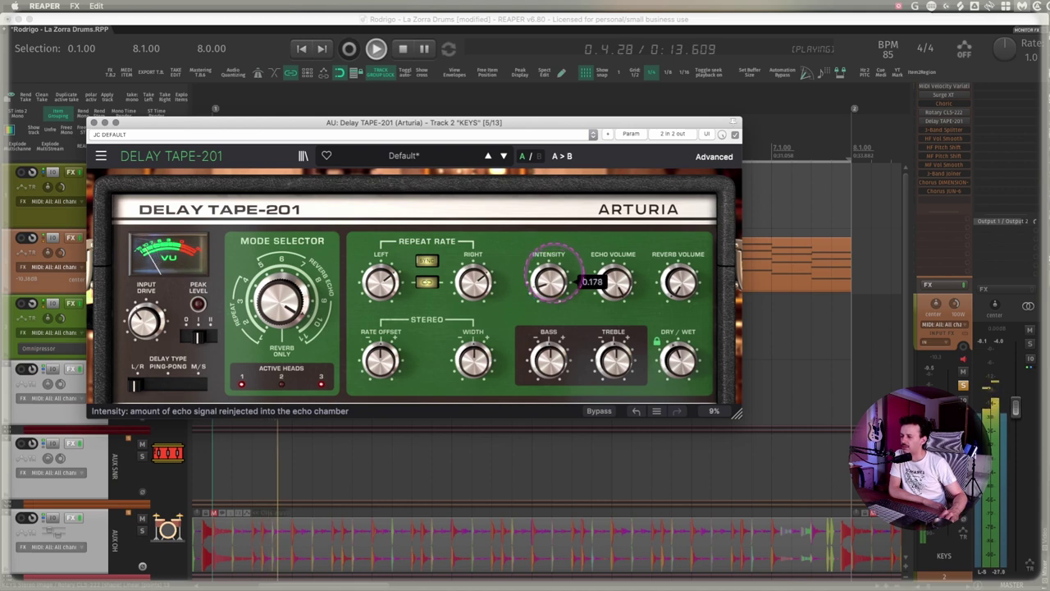
drag(553, 271, 556, 267)
drag(685, 358, 688, 350)
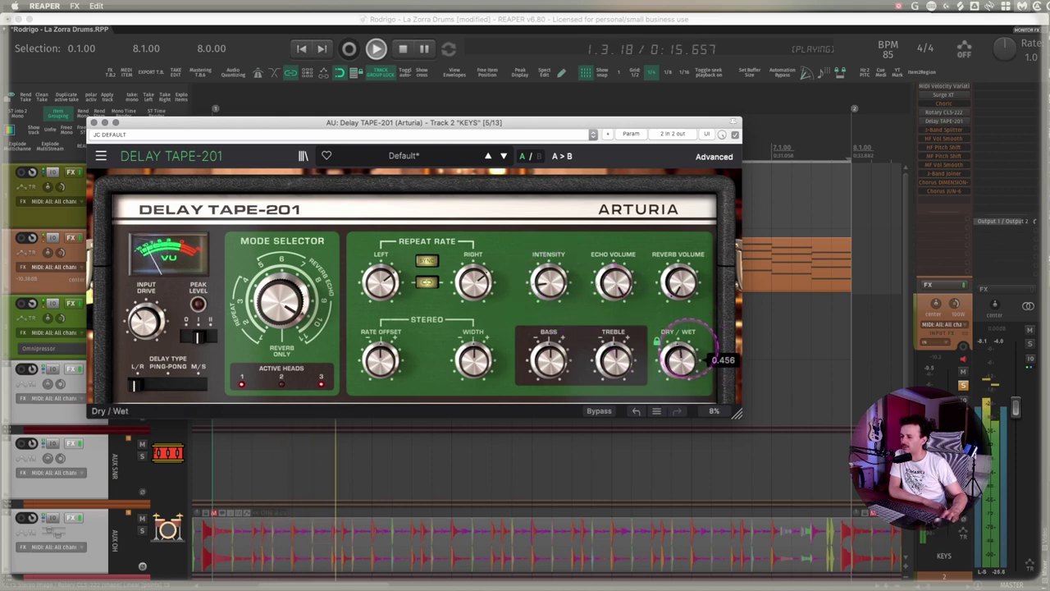
Turn off Delay TAPE-201's tempo sync, lower the linked repeat rates, and close the plugin after stopping playback.
click(424, 263)
mouse_move(466, 281)
mouse_down()
mouse_move(469, 231)
mouse_move(471, 293)
mouse_up()
key(space)
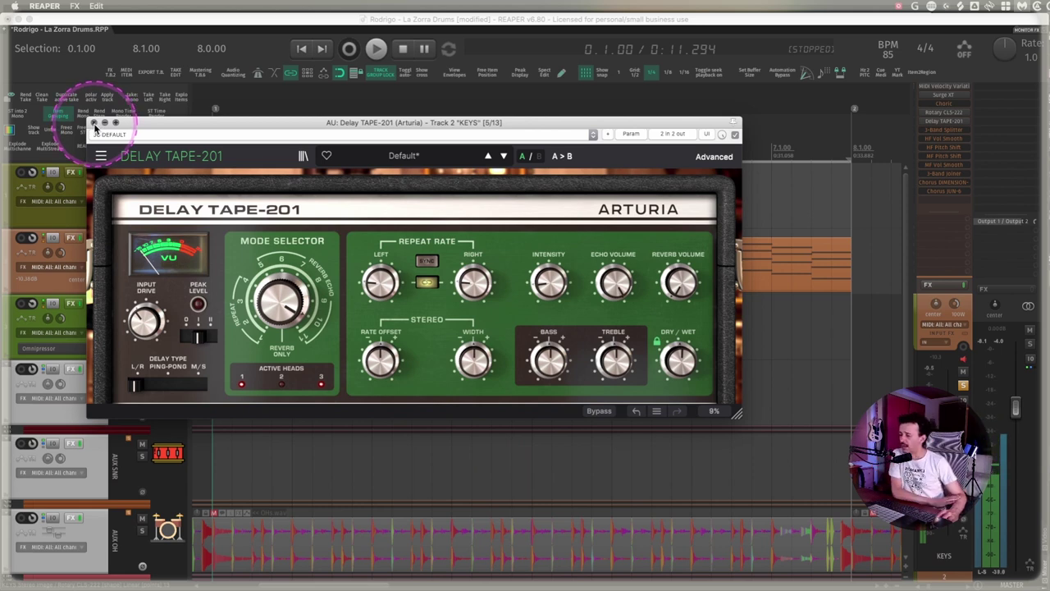
click(95, 123)
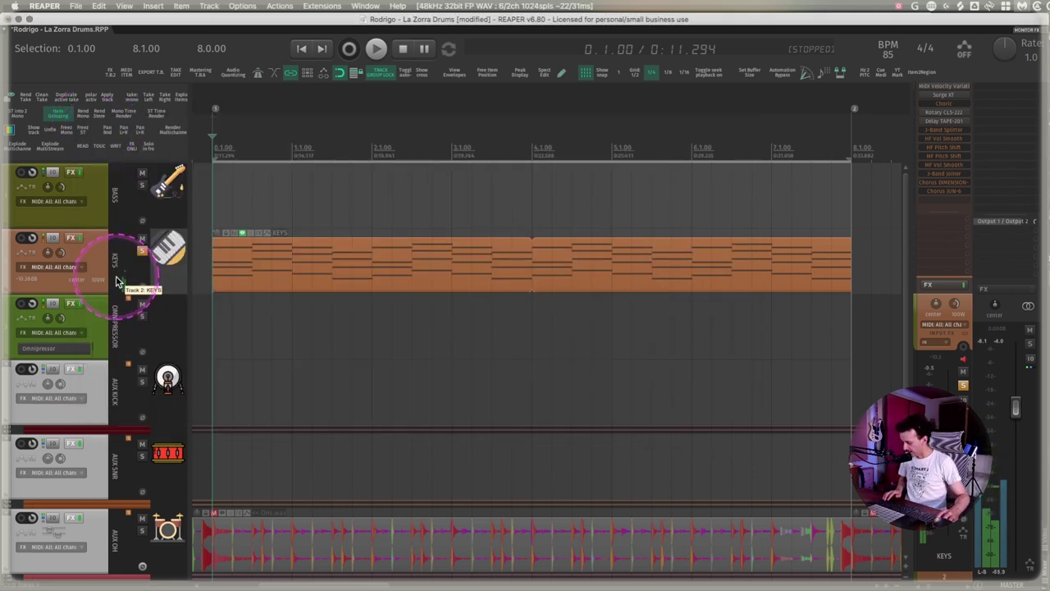
Open Rotary CLS-222 on the KEYS track, raise its treble distance, and lower the dry/wet mix while auditioning the sound.
click(942, 111)
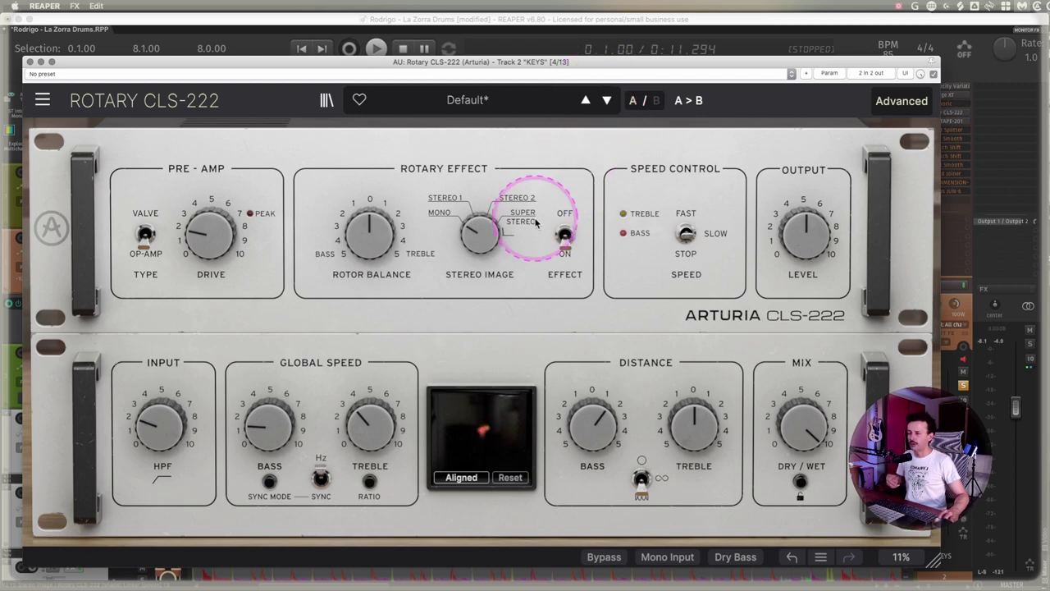
mouse_move(482, 222)
key(ctrl)
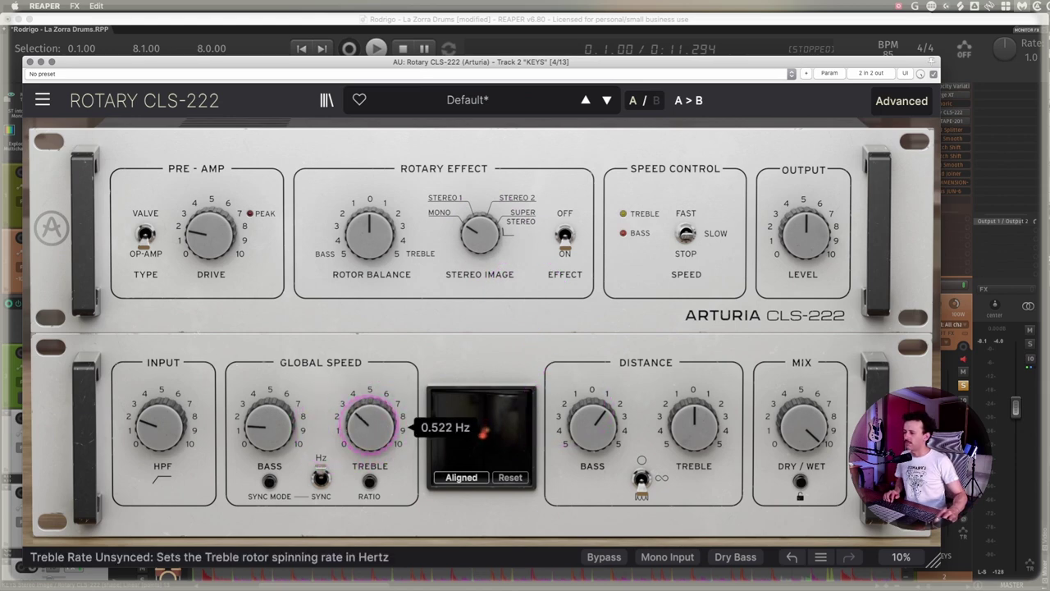
mouse_move(694, 421)
drag(694, 421, 694, 405)
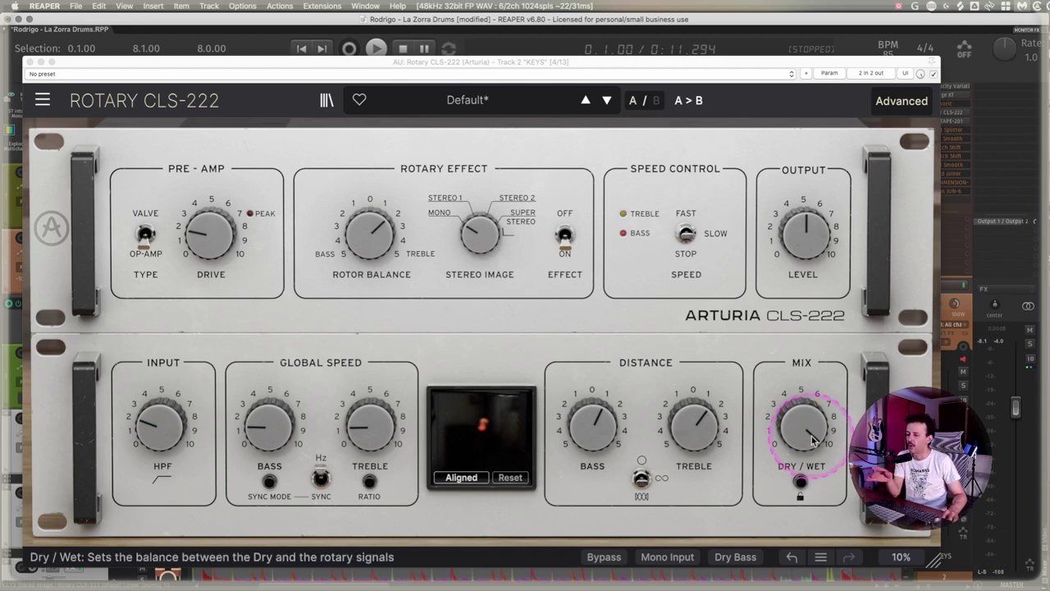
drag(809, 421, 808, 465)
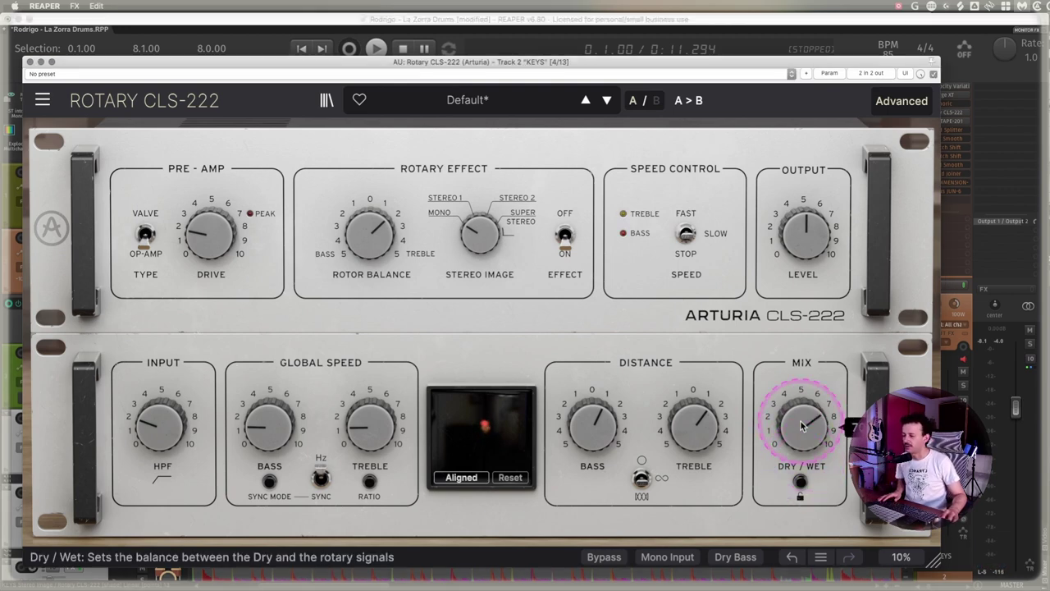
key(space)
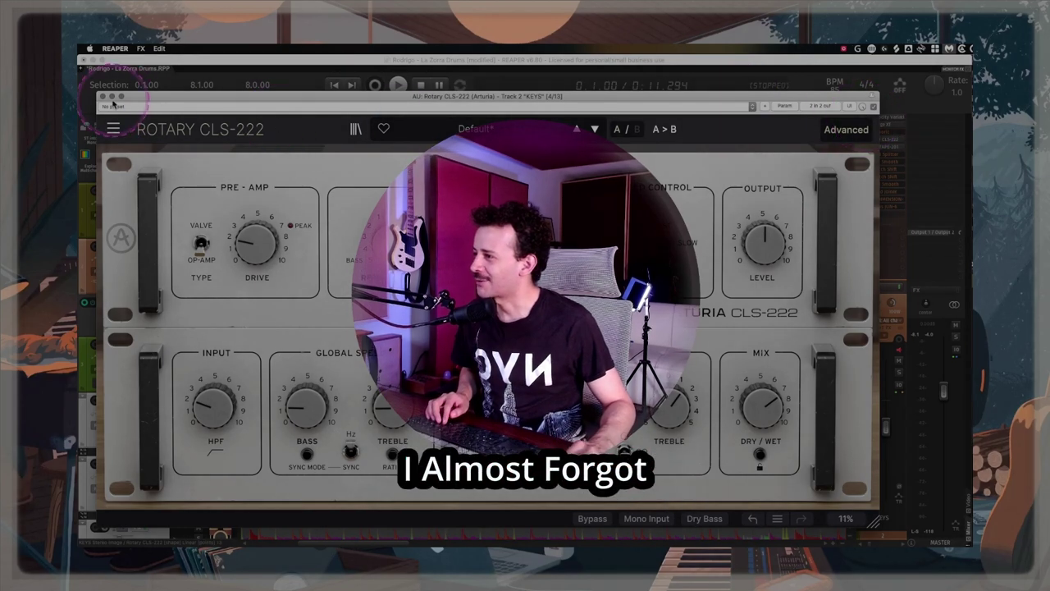
Close Rotary CLS-222 and open Surge XT from the KEYS chain to show its Global FX 1 Rotary effect.
click(102, 98)
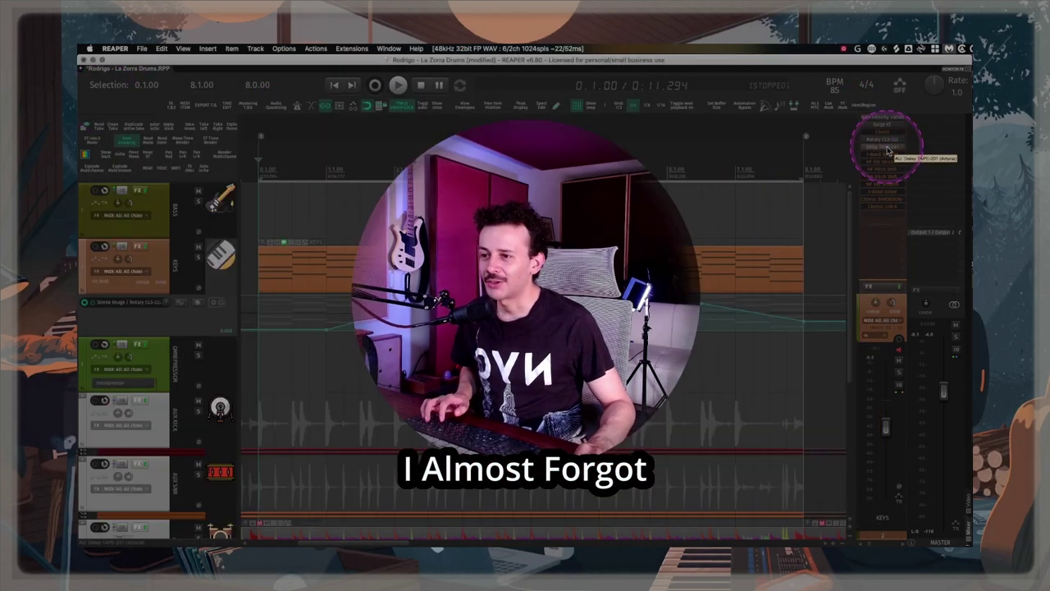
click(883, 125)
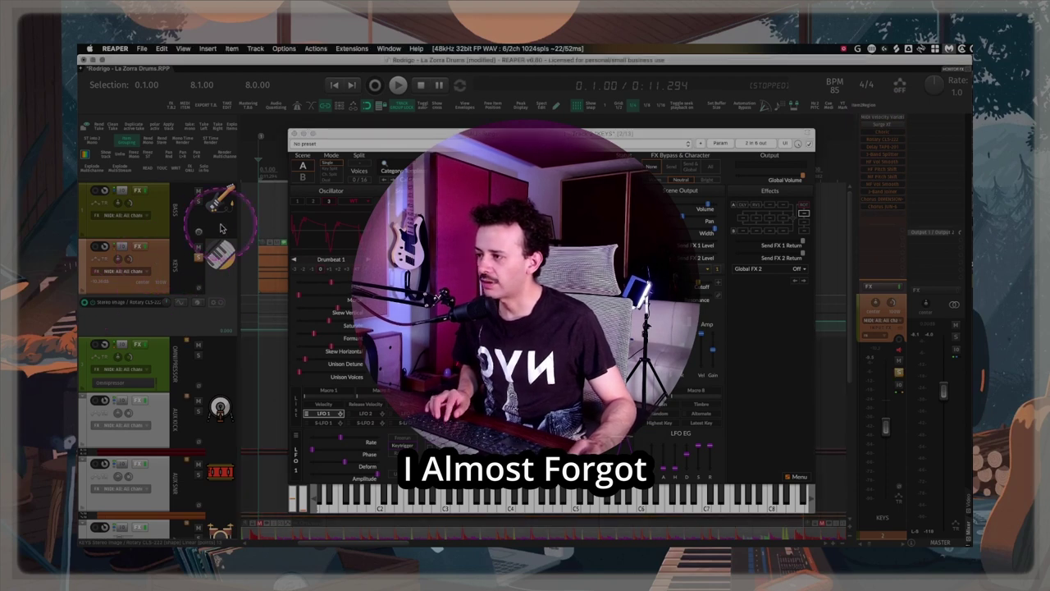
click(803, 205)
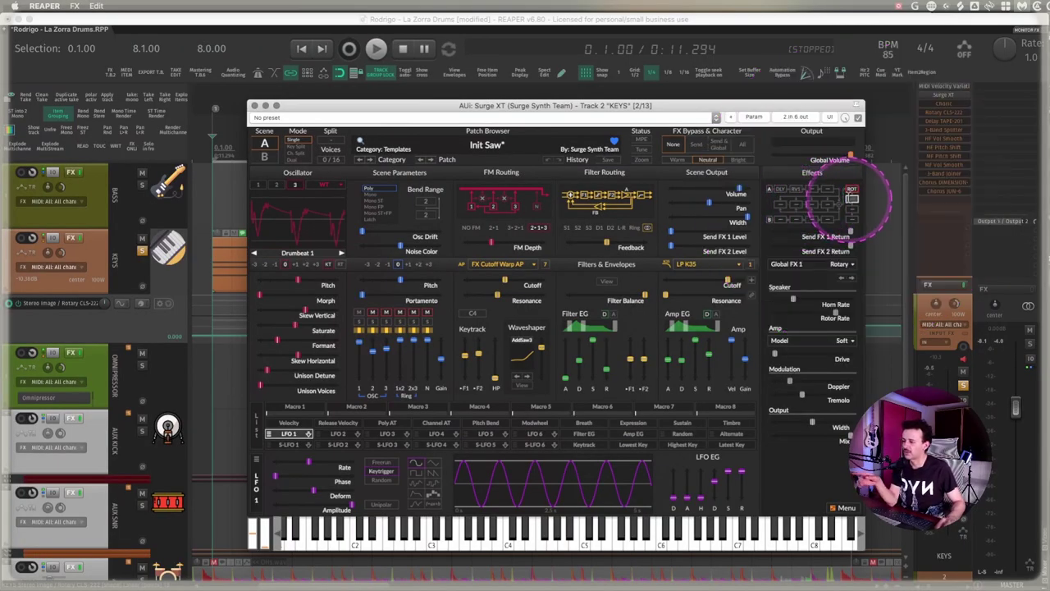
drag(680, 106, 623, 83)
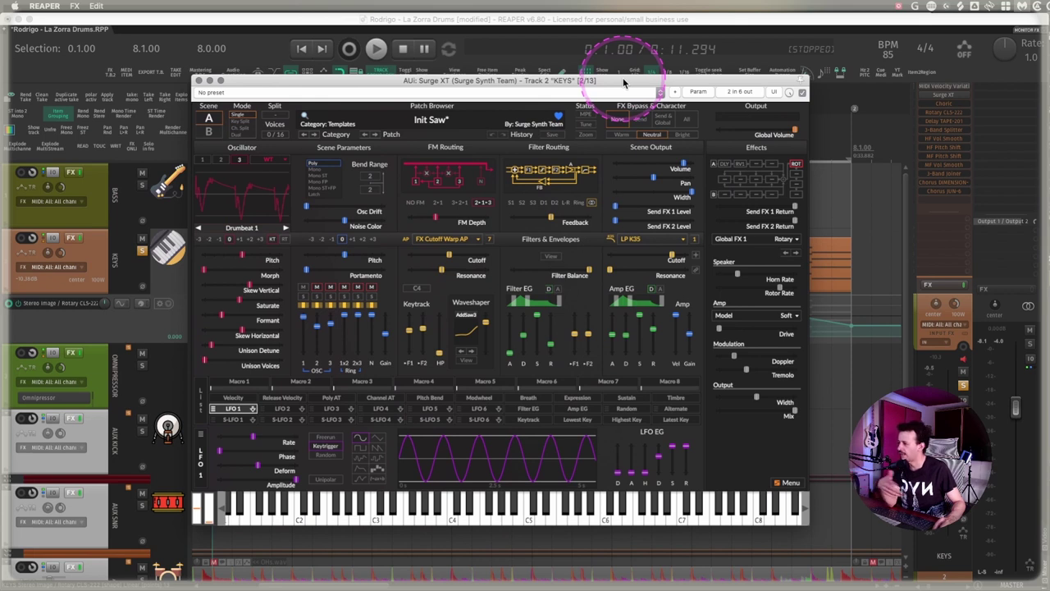
Activate the Rotary effect in Surge XT's Global FX 1 slot and reposition the plugin window.
click(796, 165)
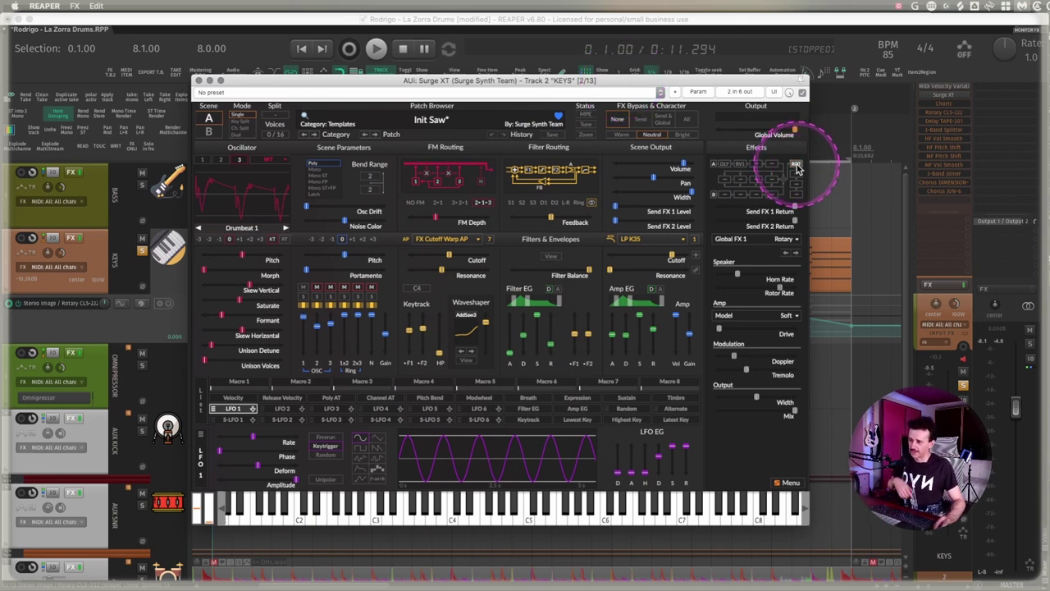
click(770, 283)
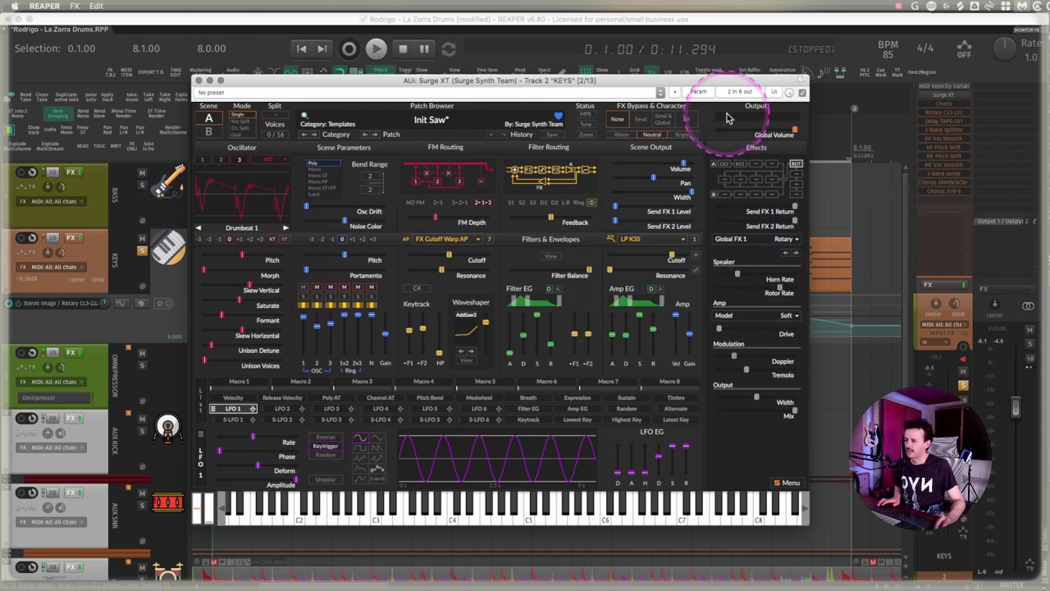
drag(751, 82, 440, 185)
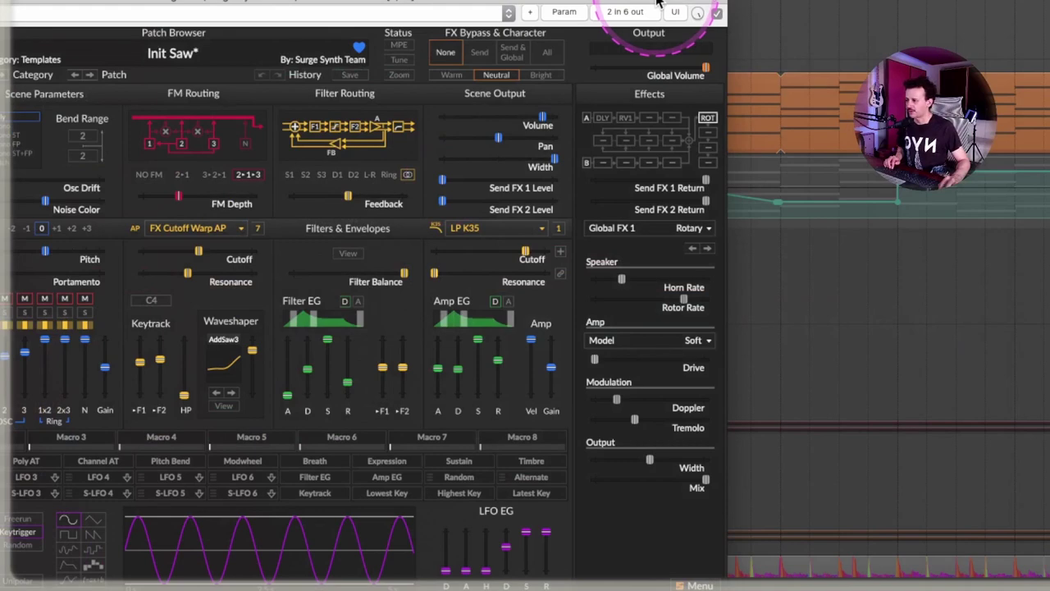
mouse_move(656, 4)
mouse_down()
mouse_move(636, 0)
mouse_move(664, 0)
mouse_up()
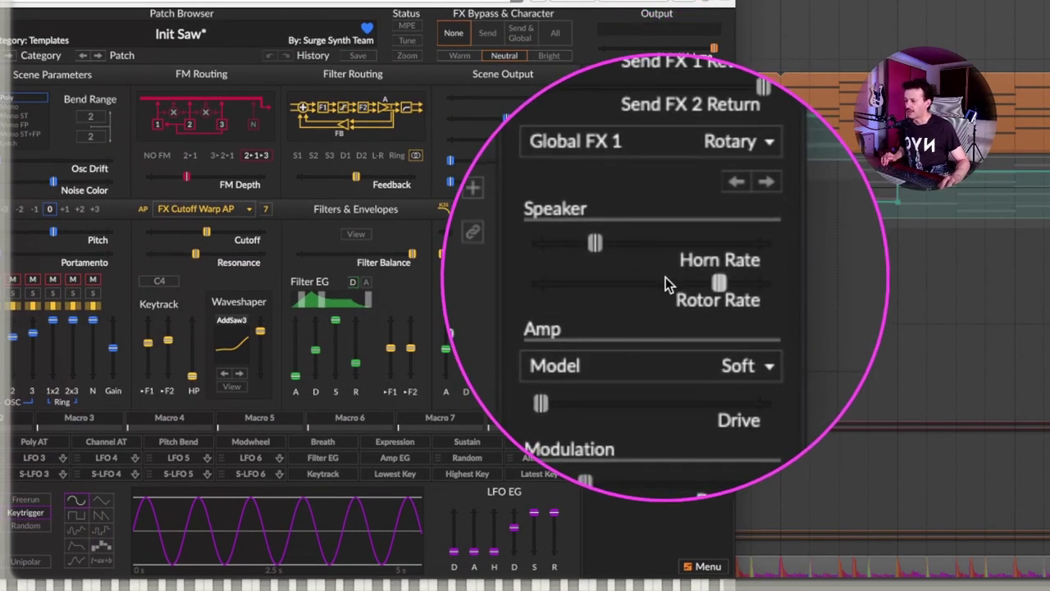
Examine the Rotary effect's speaker rates, available amp models, and Doppler and Tremolo modulation settings.
mouse_move(665, 277)
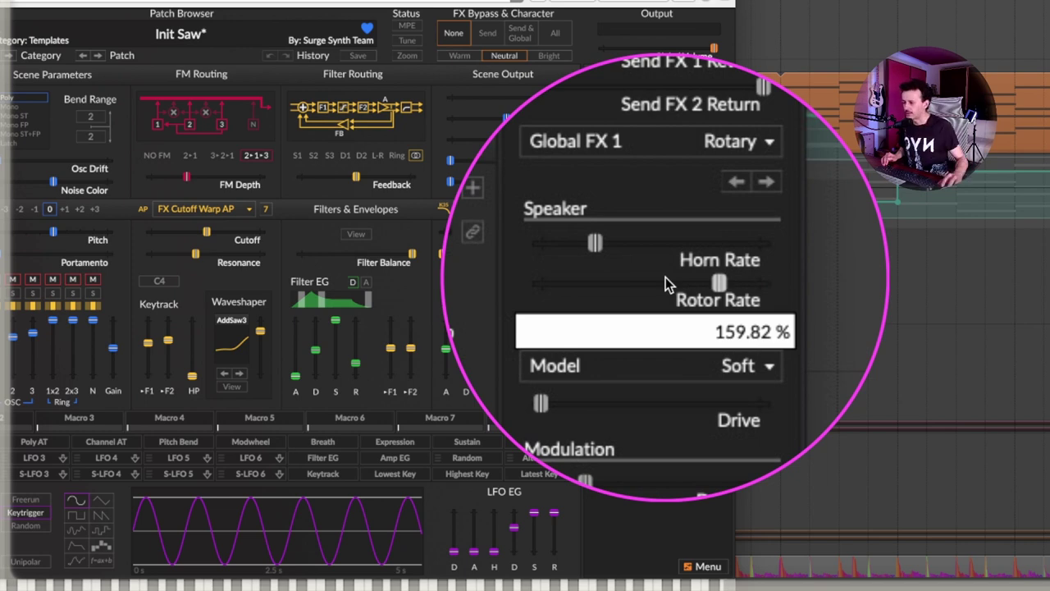
key(Escape)
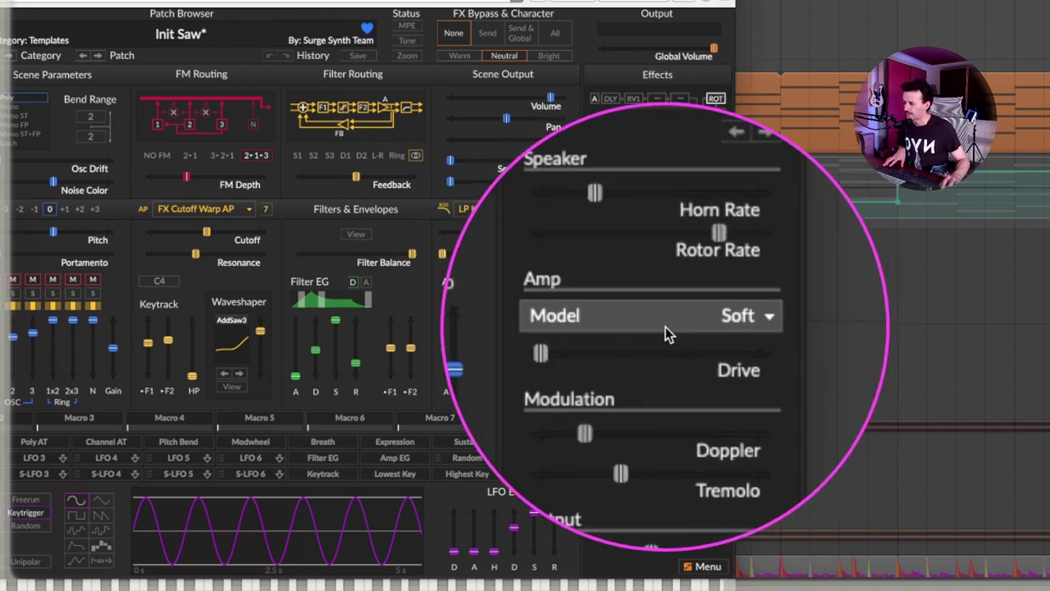
click(693, 322)
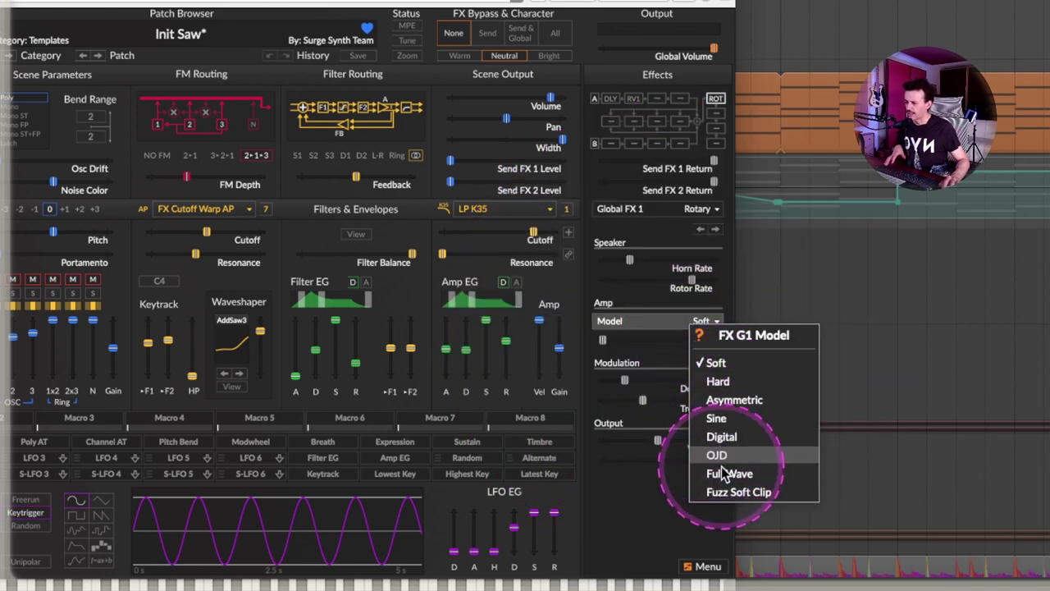
click(646, 499)
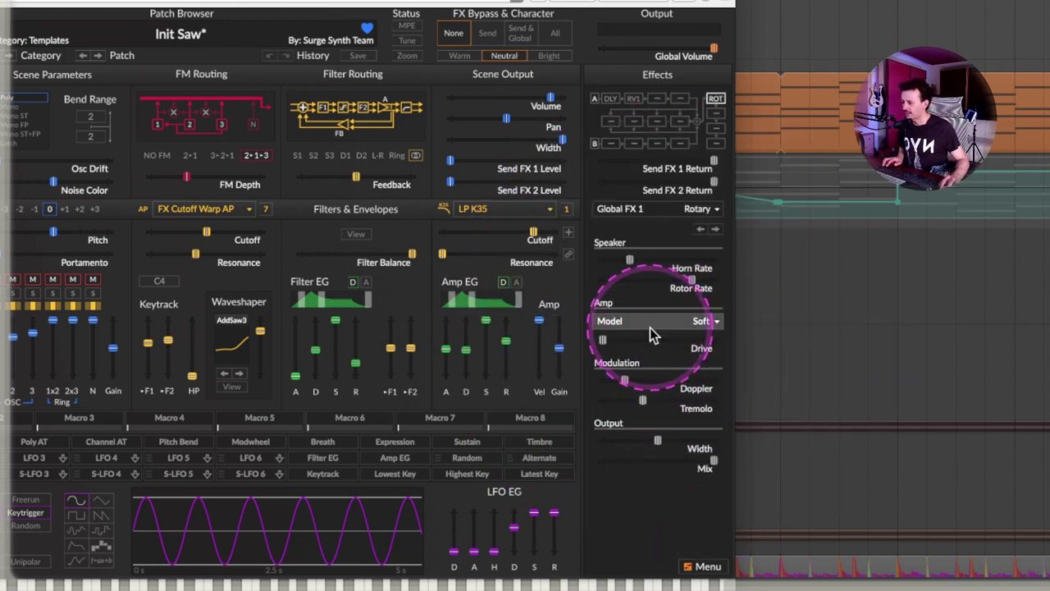
mouse_move(681, 394)
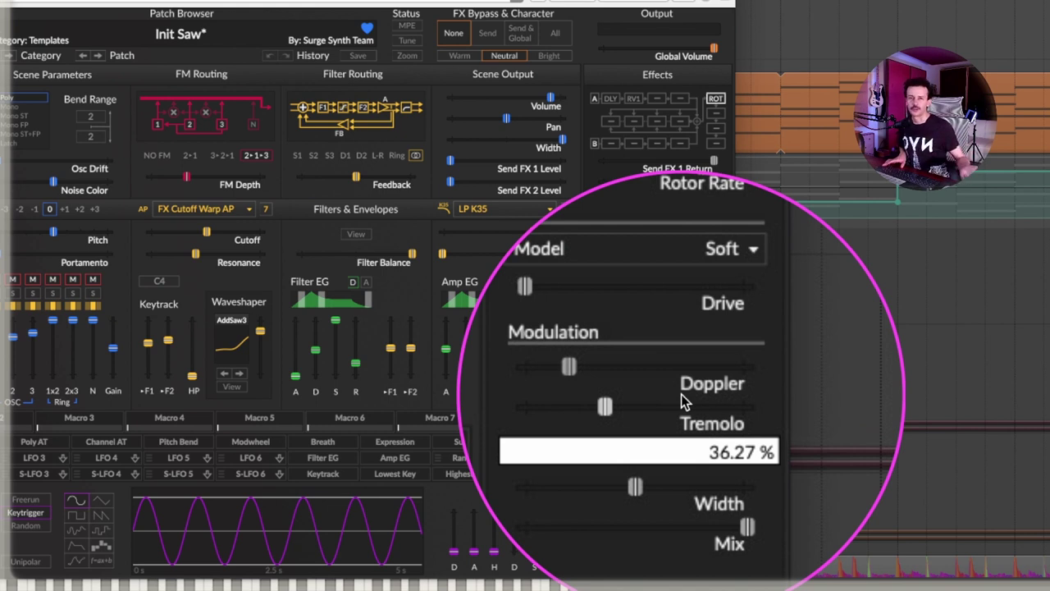
click(650, 413)
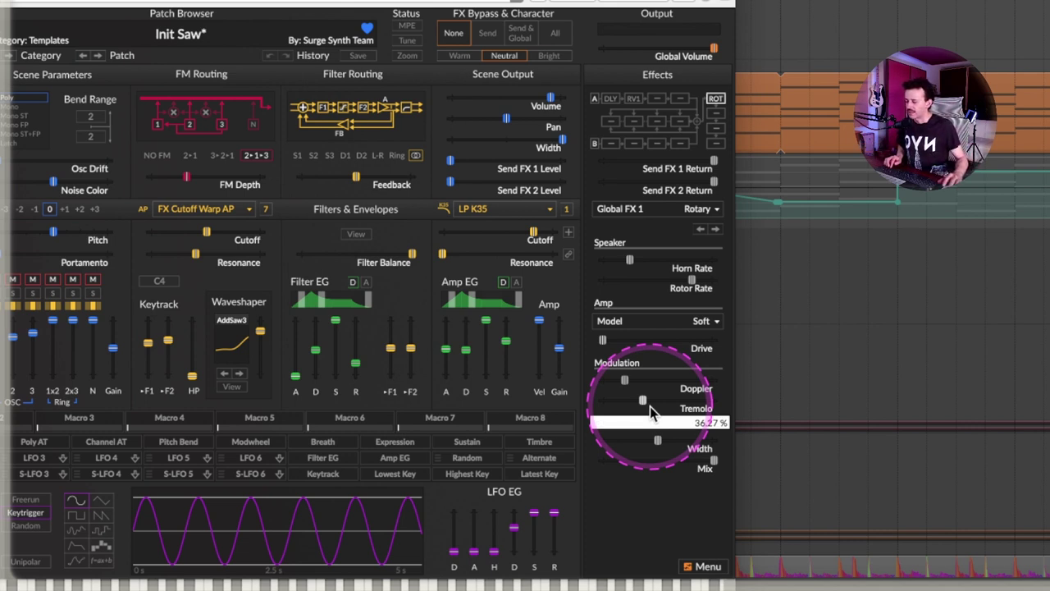
click(650, 406)
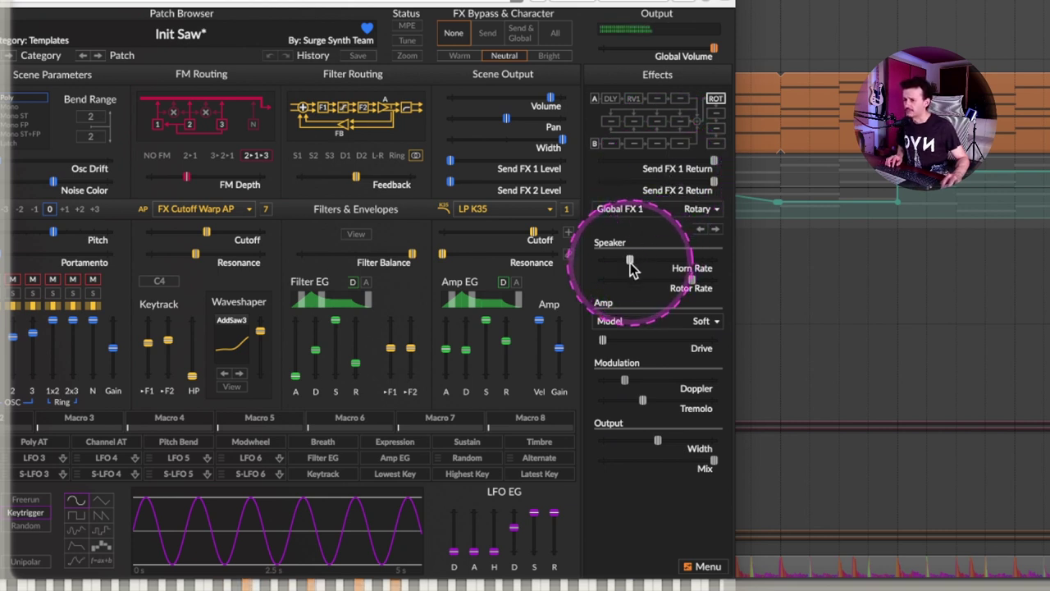
Sweep the Rotary effect's Horn Rate up and back down, and raise the amp Drive during playback.
drag(630, 263, 914, 260)
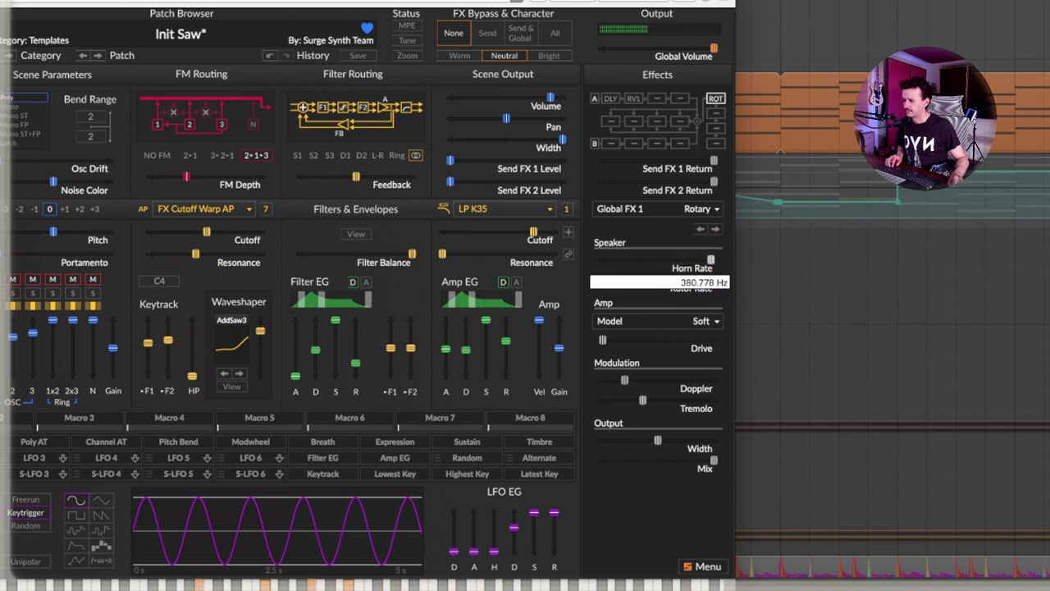
drag(963, 275, 736, 273)
drag(602, 340, 866, 333)
Audition different Rotary amp models during playback, including Hard, Digital and OJD.
click(704, 321)
click(727, 382)
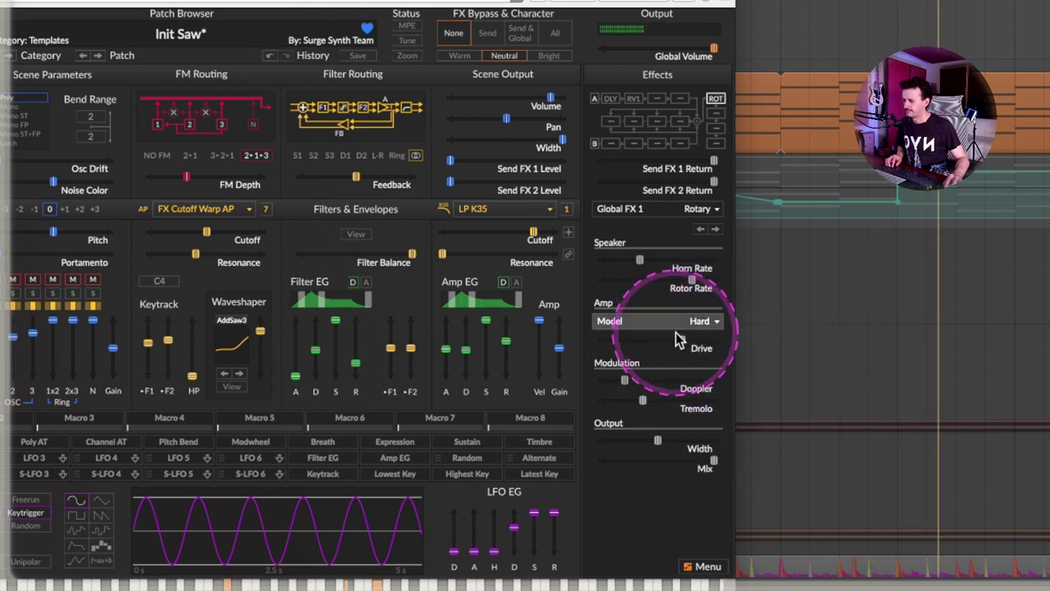
click(693, 320)
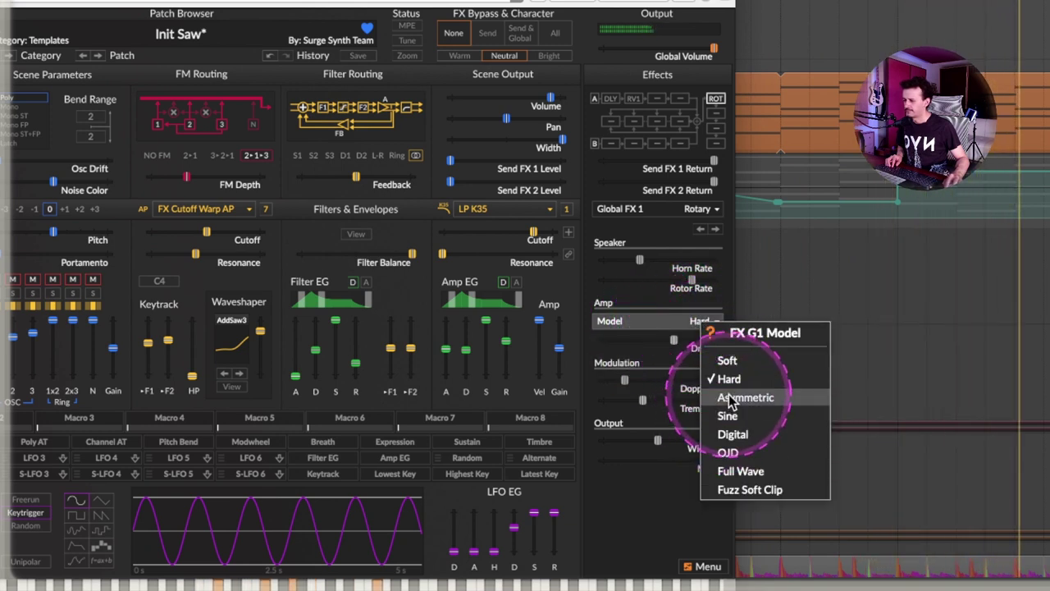
click(710, 398)
click(692, 320)
click(771, 402)
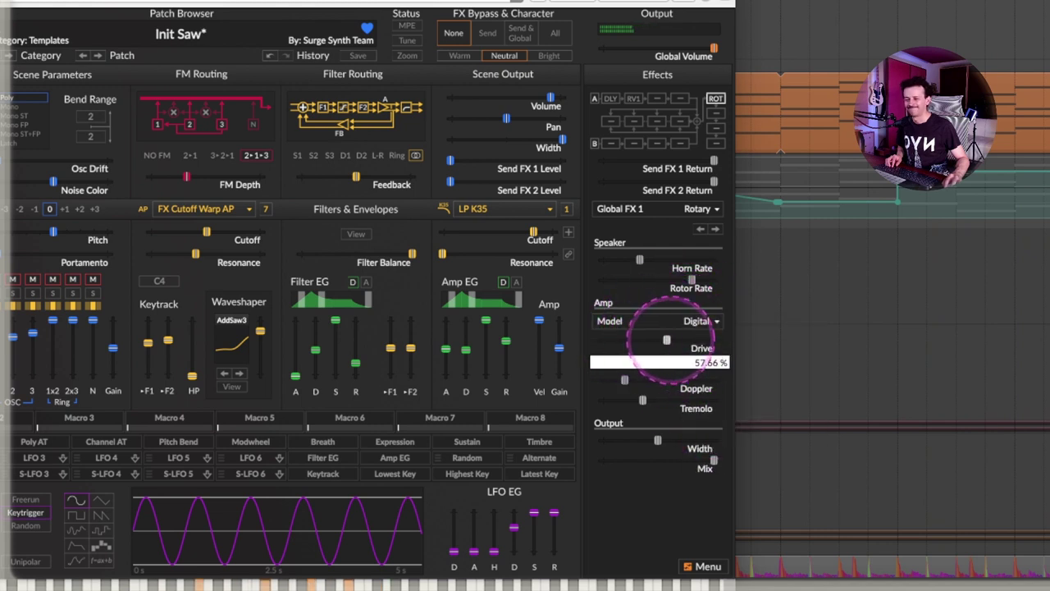
click(697, 320)
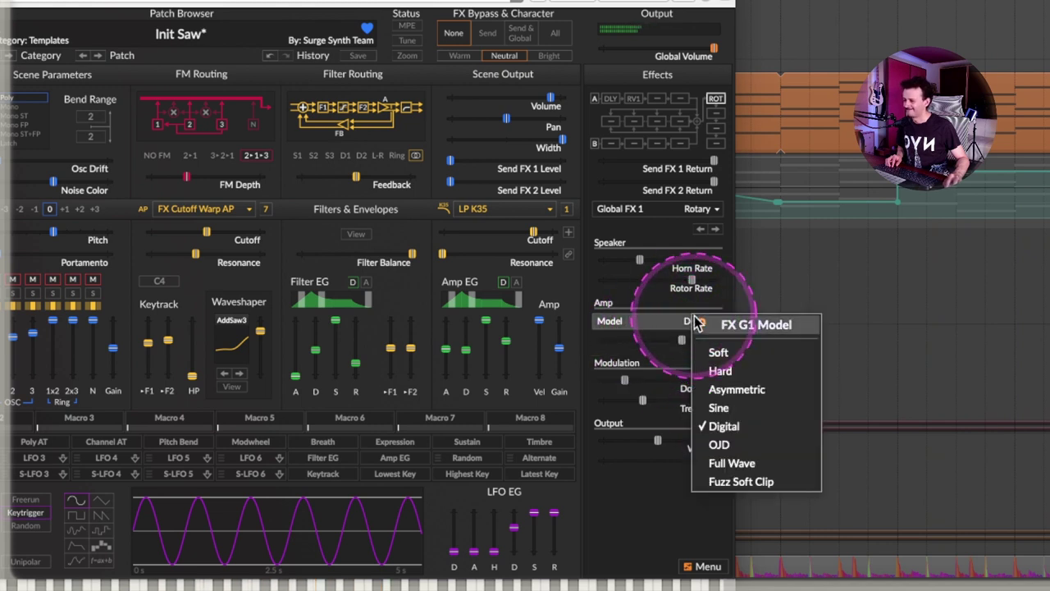
click(715, 446)
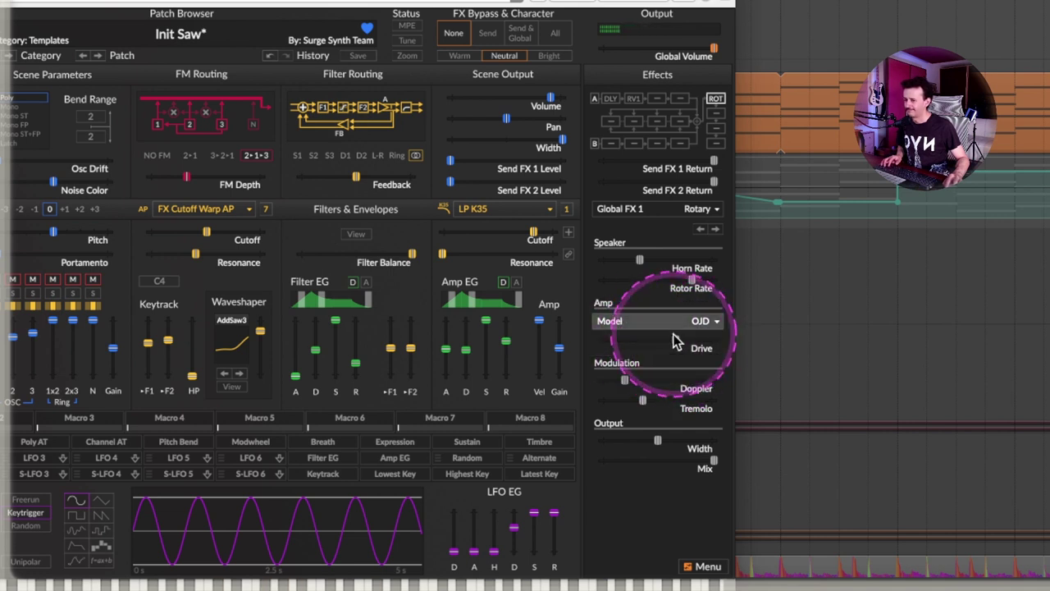
Set the Rotary amp Model to Soft, reduce Drive, and adjust the Doppler and Tremolo amounts by ear.
click(673, 329)
click(656, 354)
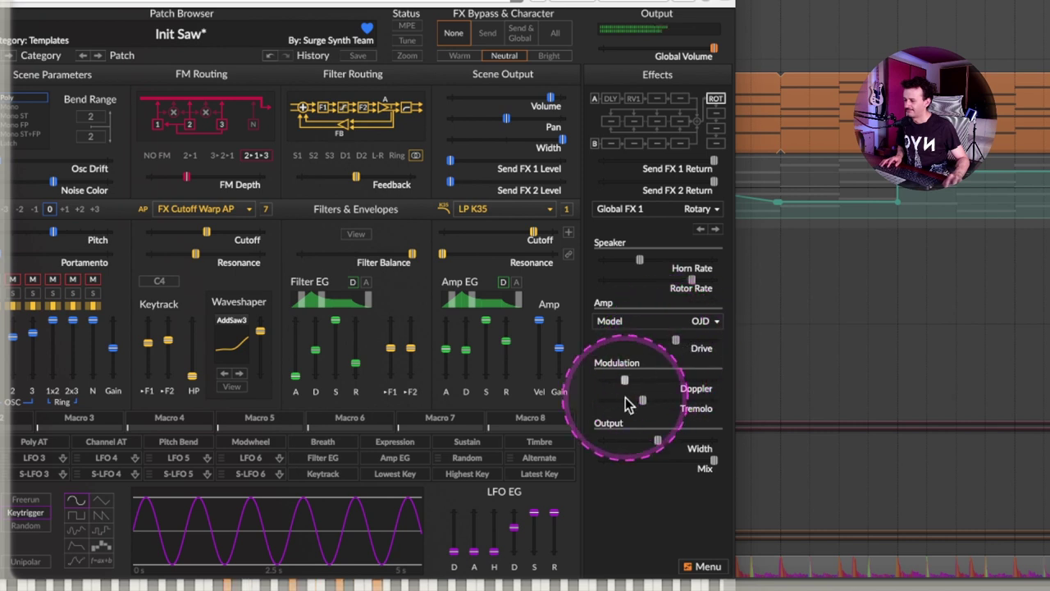
click(636, 321)
click(661, 355)
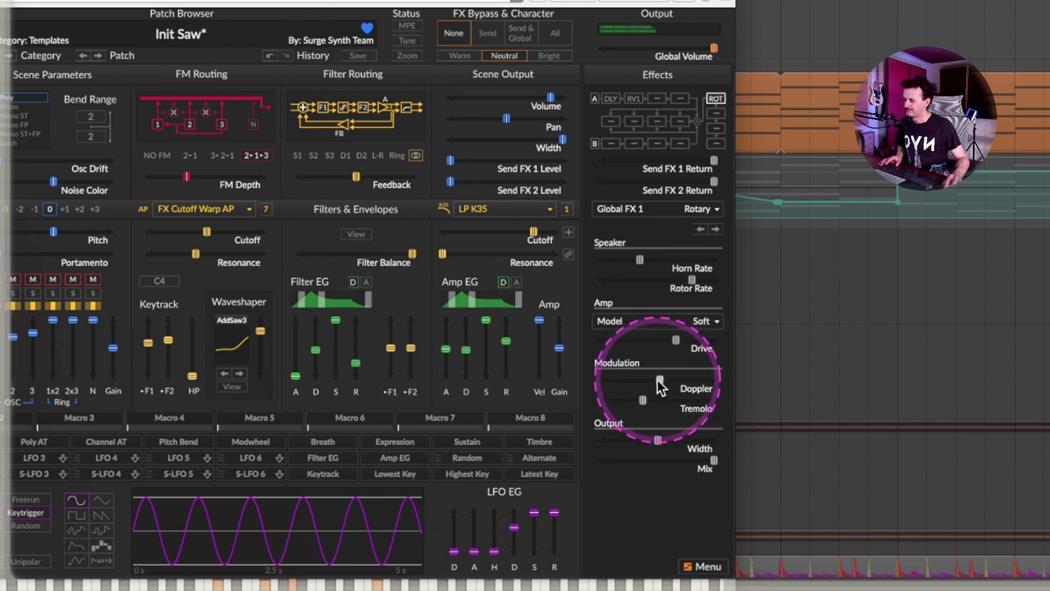
drag(738, 379, 546, 354)
drag(681, 380, 640, 400)
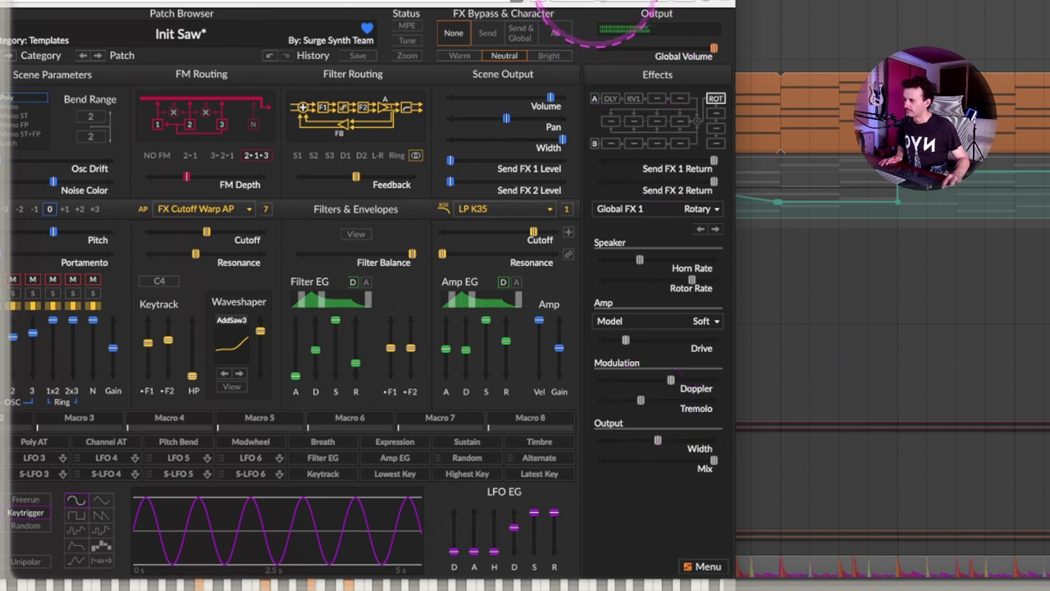
Assign S-LFO 1 as a modulator of the Rotary effect's Horn Rate.
drag(595, 1, 609, 1)
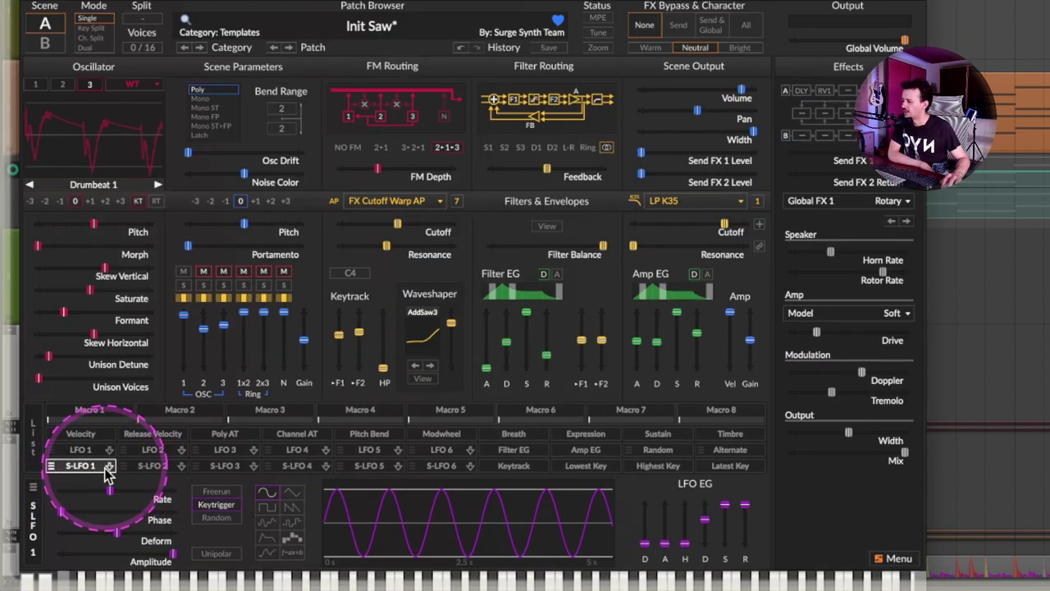
click(99, 465)
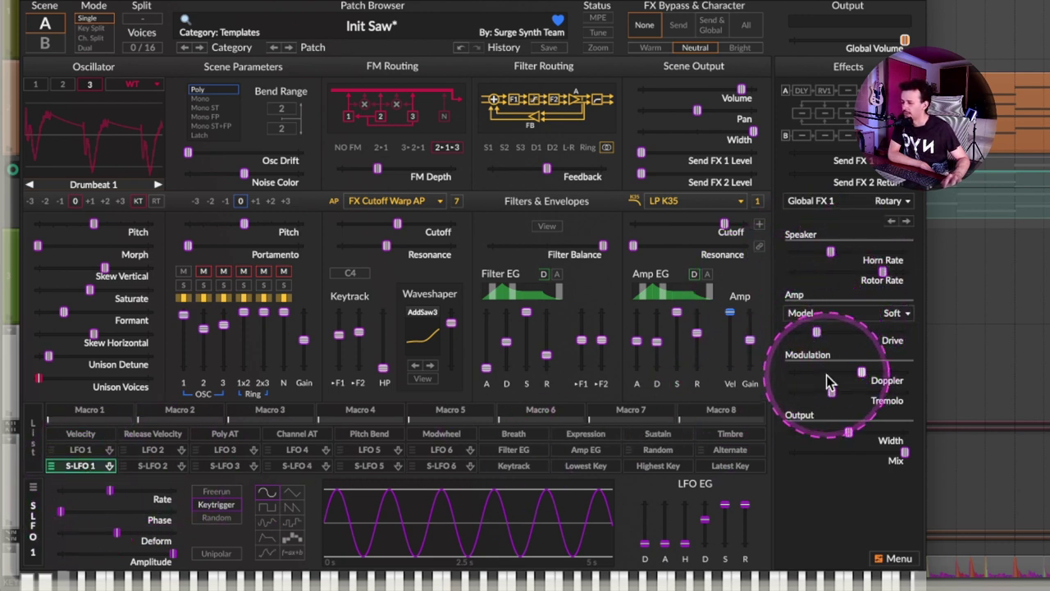
drag(830, 252, 856, 252)
click(744, 467)
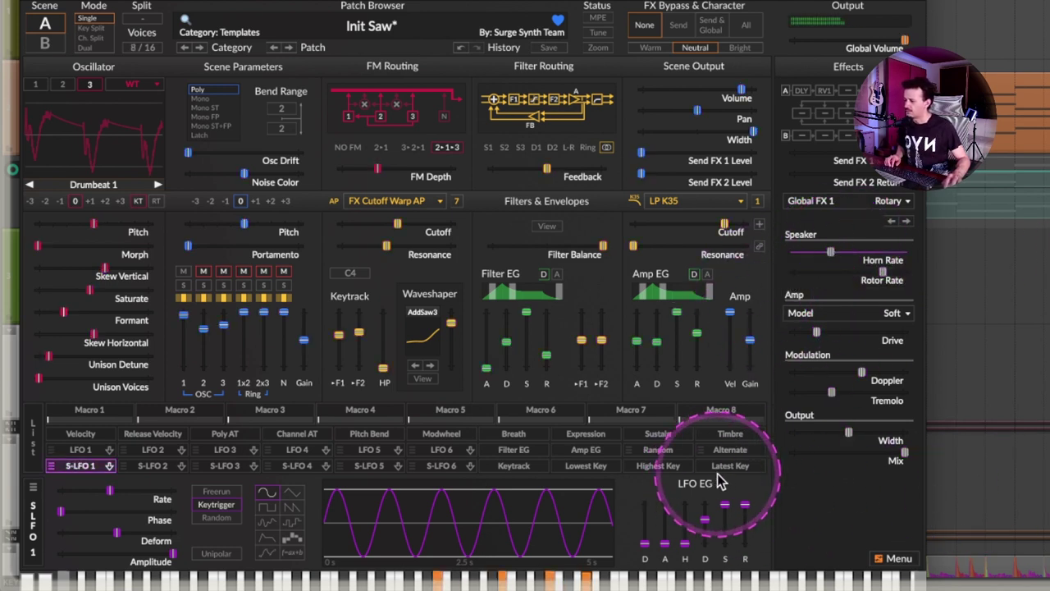
Switch S-LFO 1 to a sawtooth waveform and try slower and faster modulation rates during playback.
mouse_move(110, 490)
mouse_down()
mouse_move(485, 489)
mouse_move(34, 492)
mouse_move(97, 491)
mouse_up()
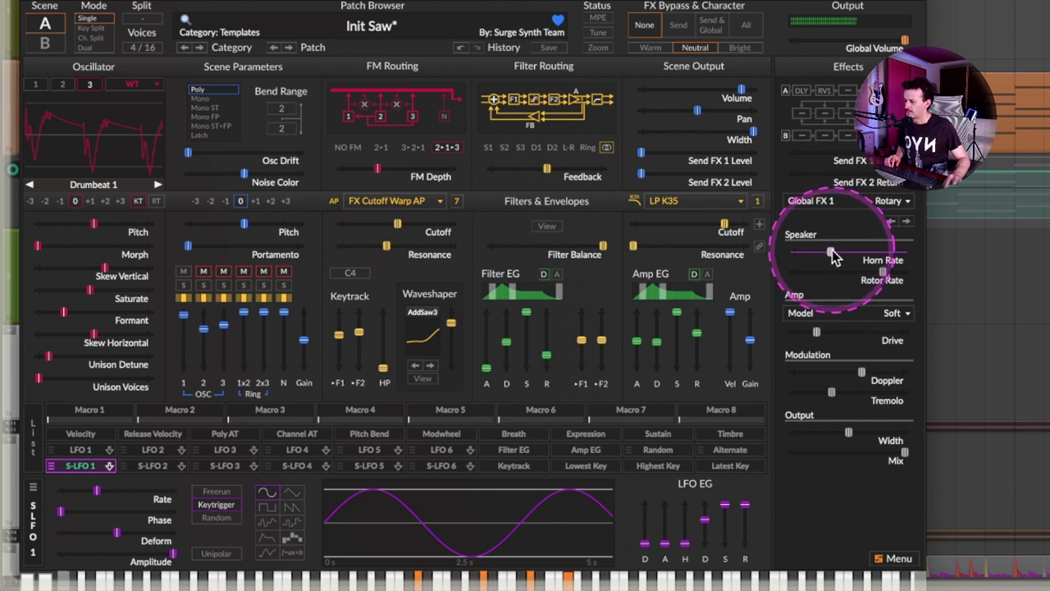
click(291, 508)
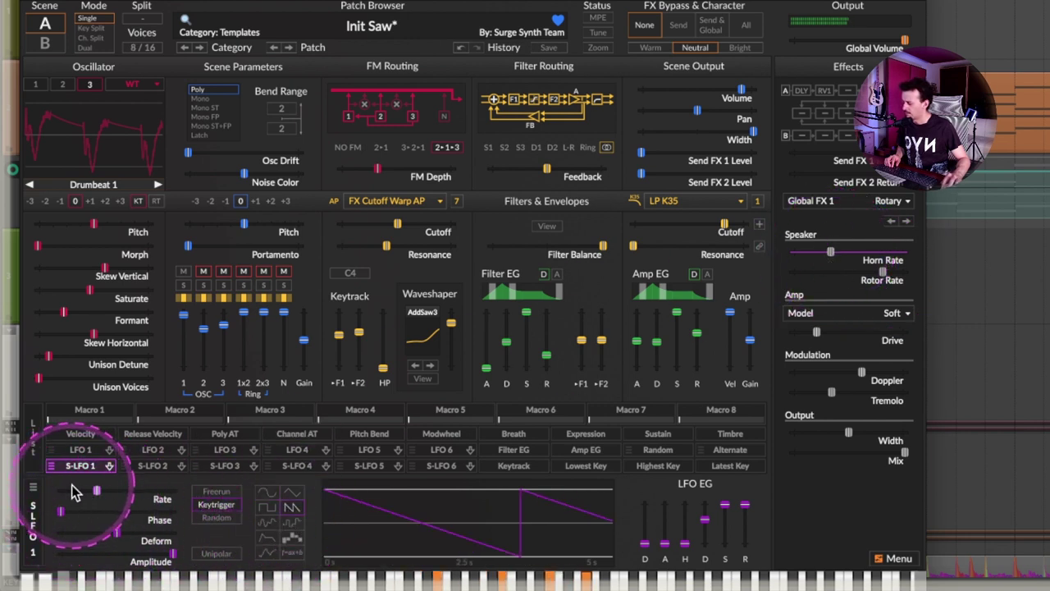
drag(105, 498, 216, 489)
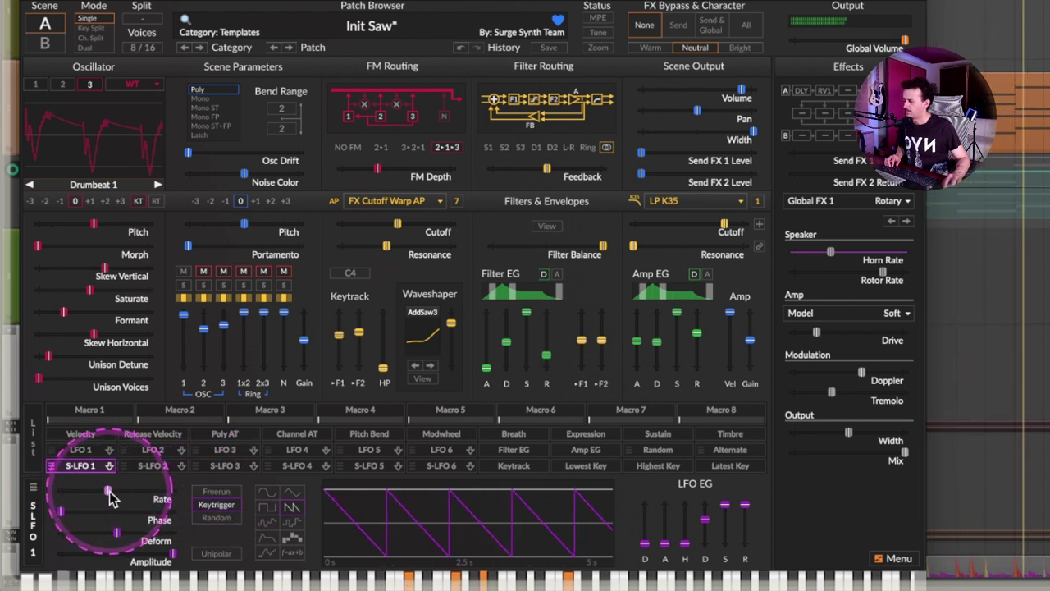
Tempo-sync S-LFO 1's Rate and increase the synced rate slightly.
right_click(109, 495)
click(157, 361)
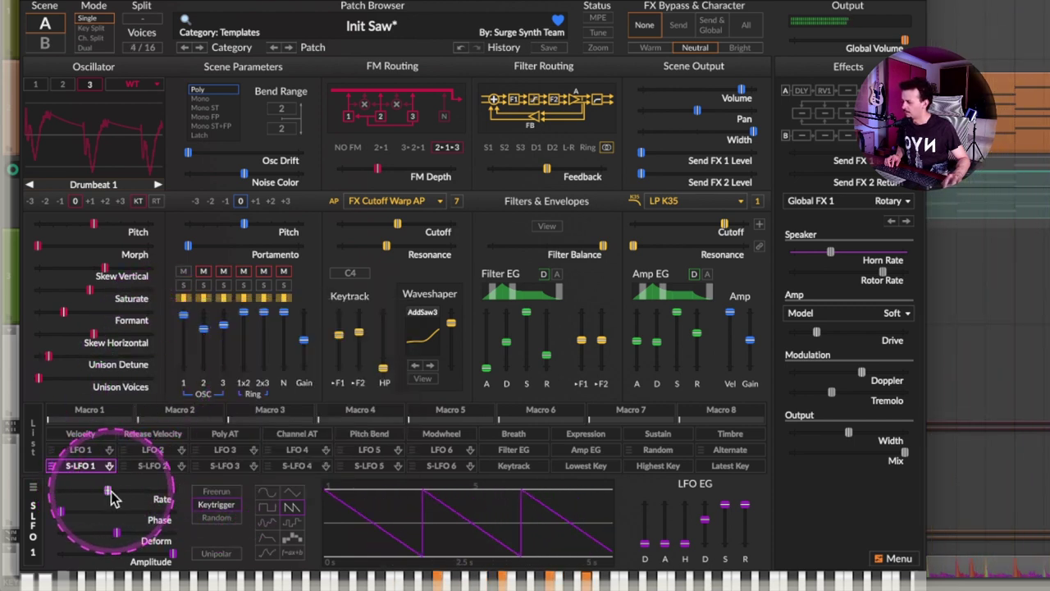
drag(112, 497, 139, 495)
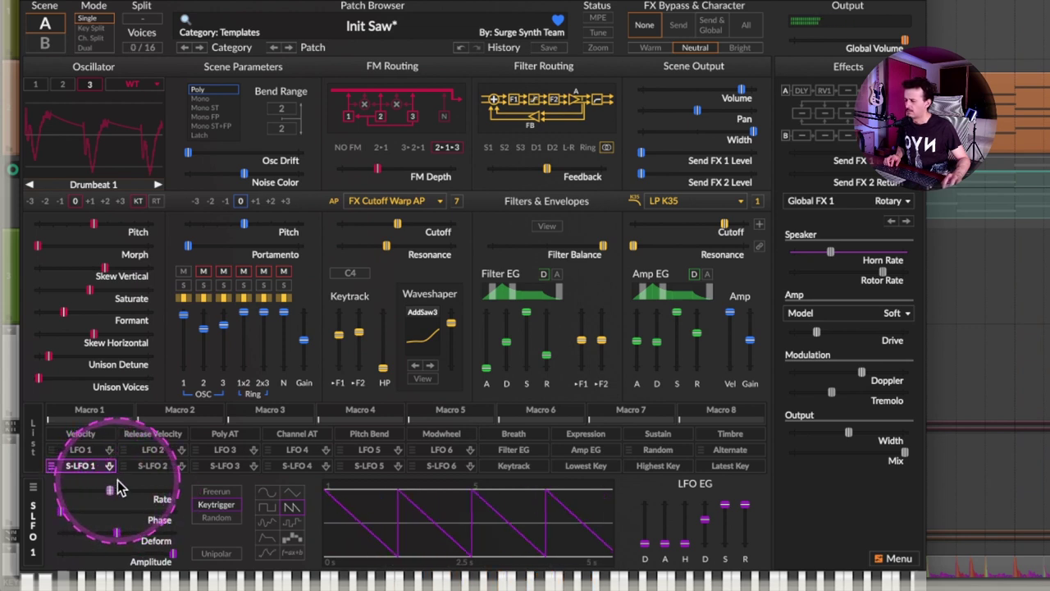